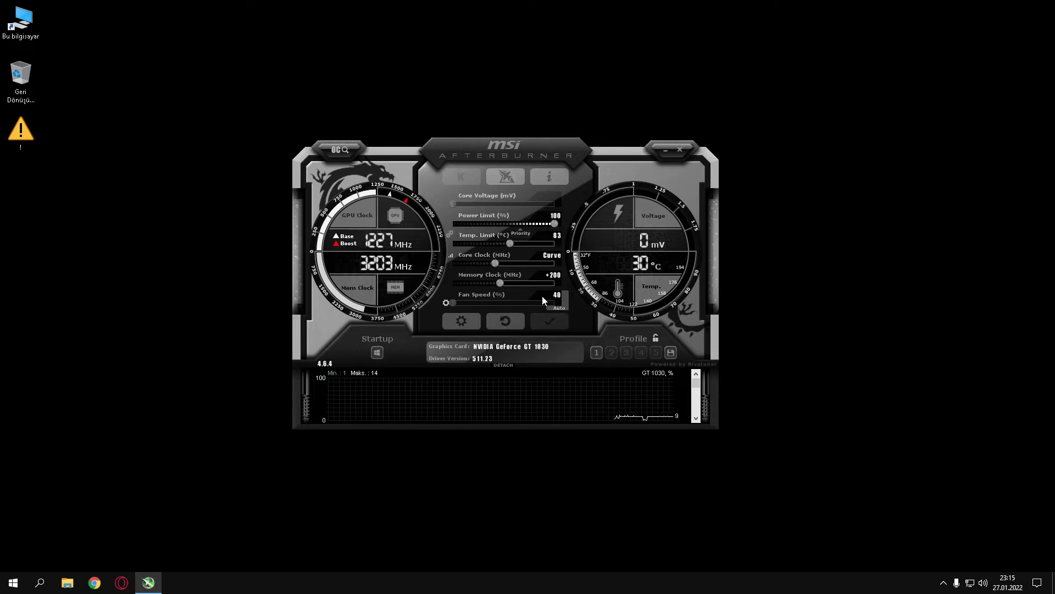
Open the Afterburner settings and keep NVIDIA GeForce GT 1030 as the main graphics processor
click(468, 323)
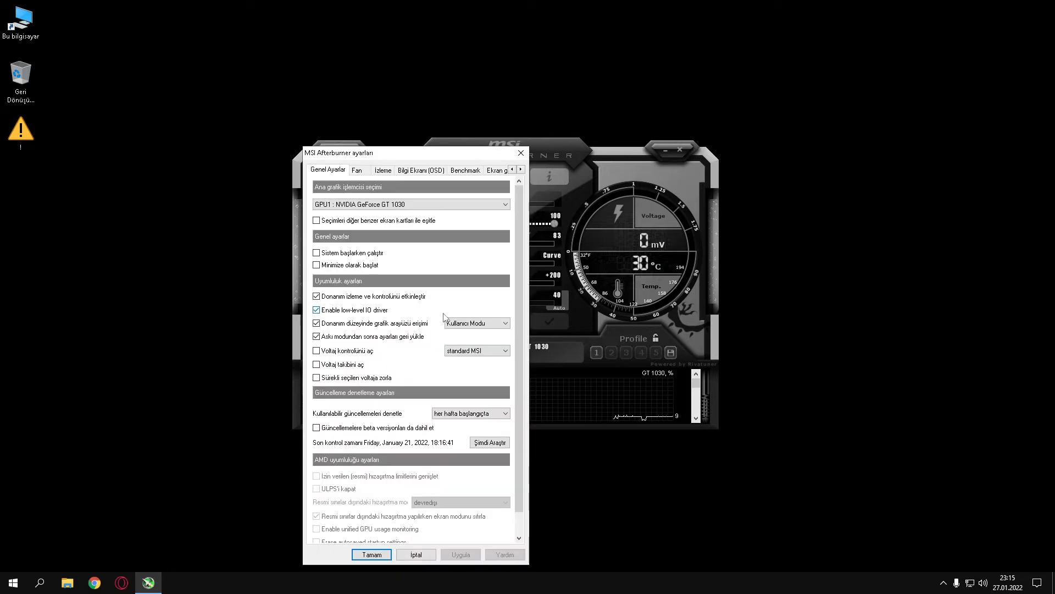
drag(404, 160, 553, 125)
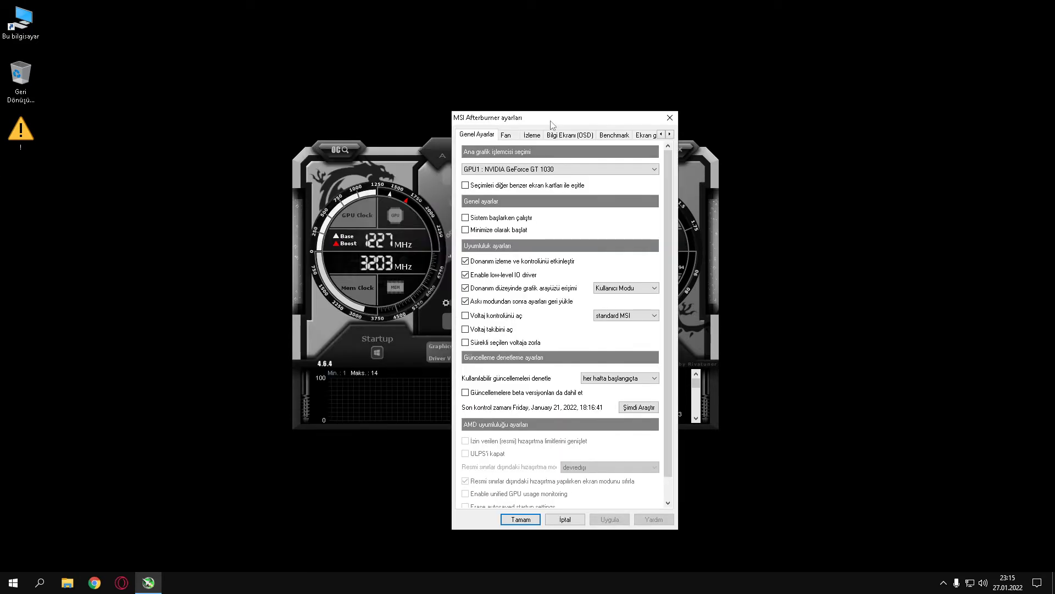
click(552, 171)
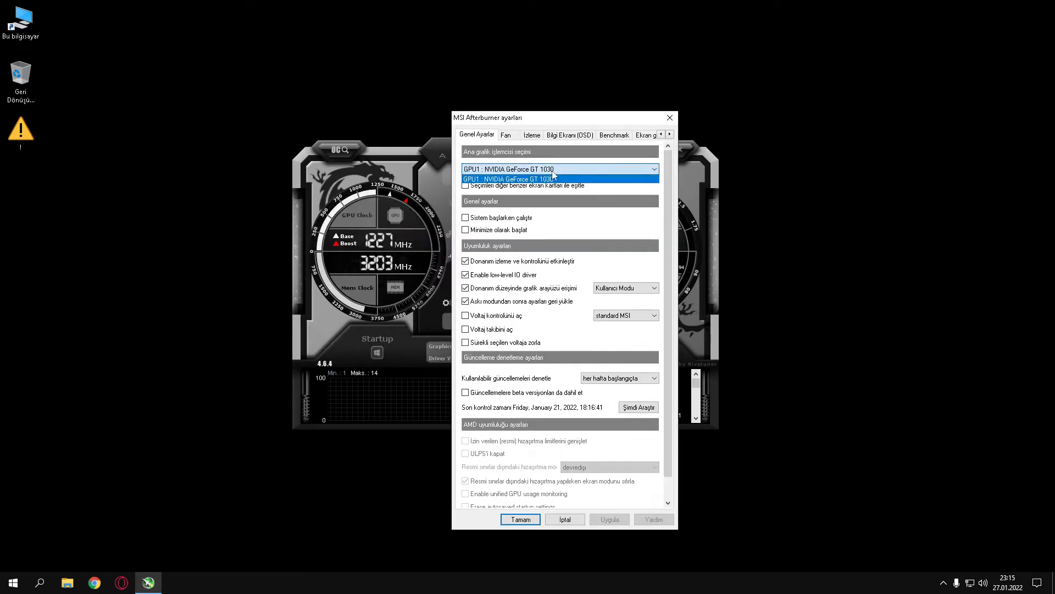
click(553, 173)
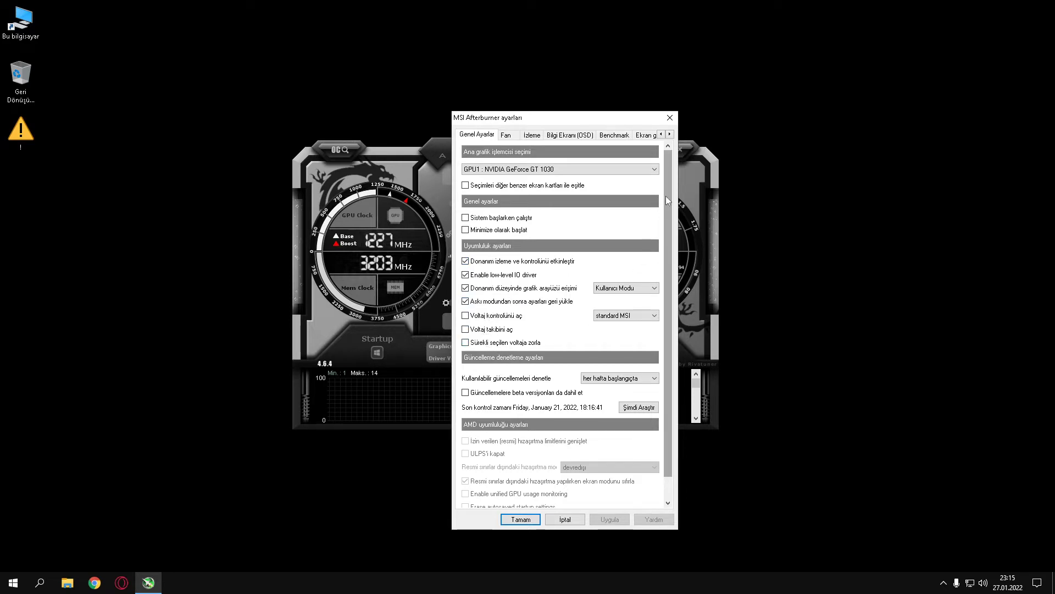
Check the hidden notification icons for RivaTuner Statistics Server and return to the settings window
click(944, 582)
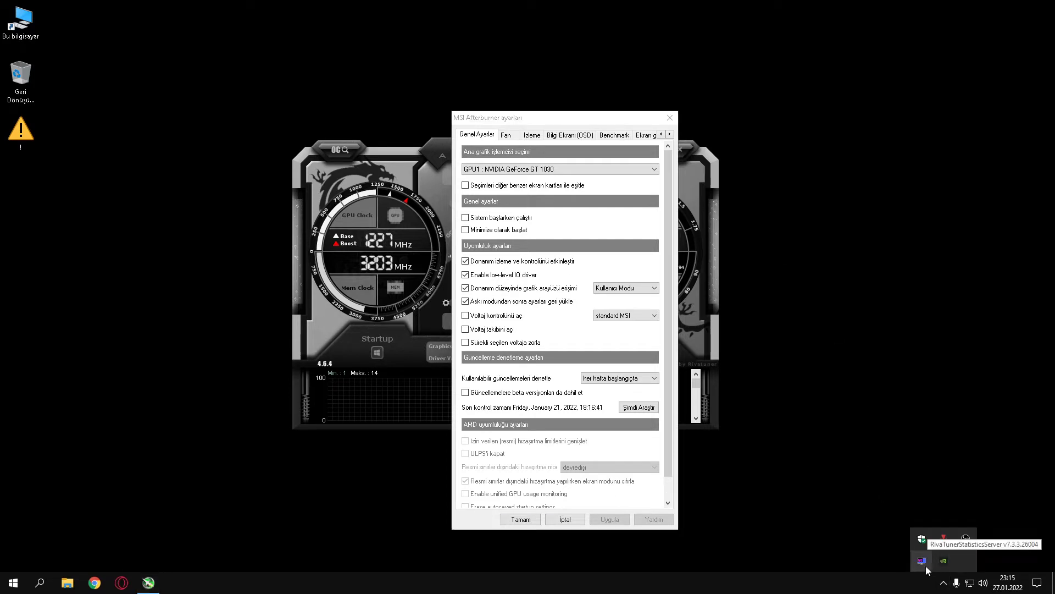
click(566, 117)
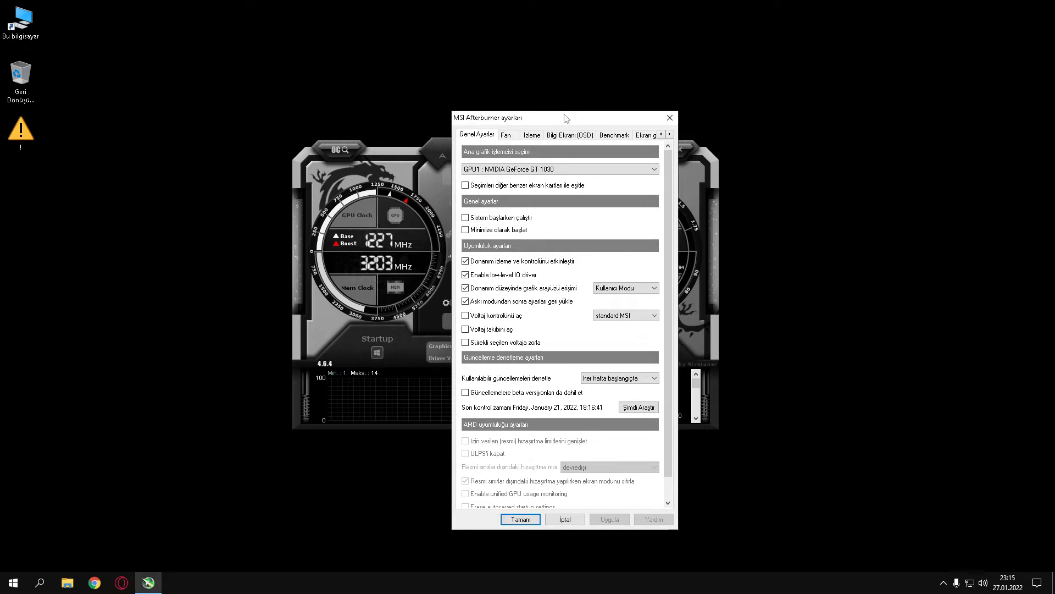
mouse_move(501, 118)
mouse_down()
mouse_move(728, 118)
mouse_move(497, 132)
mouse_up()
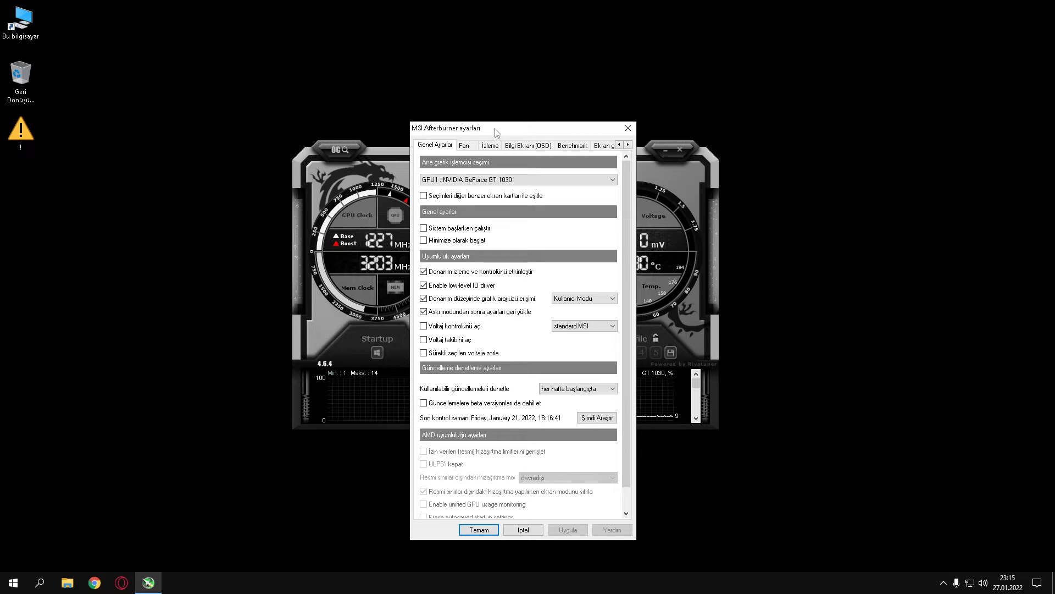
Look through the fan settings and the hardware monitoring settings
click(466, 147)
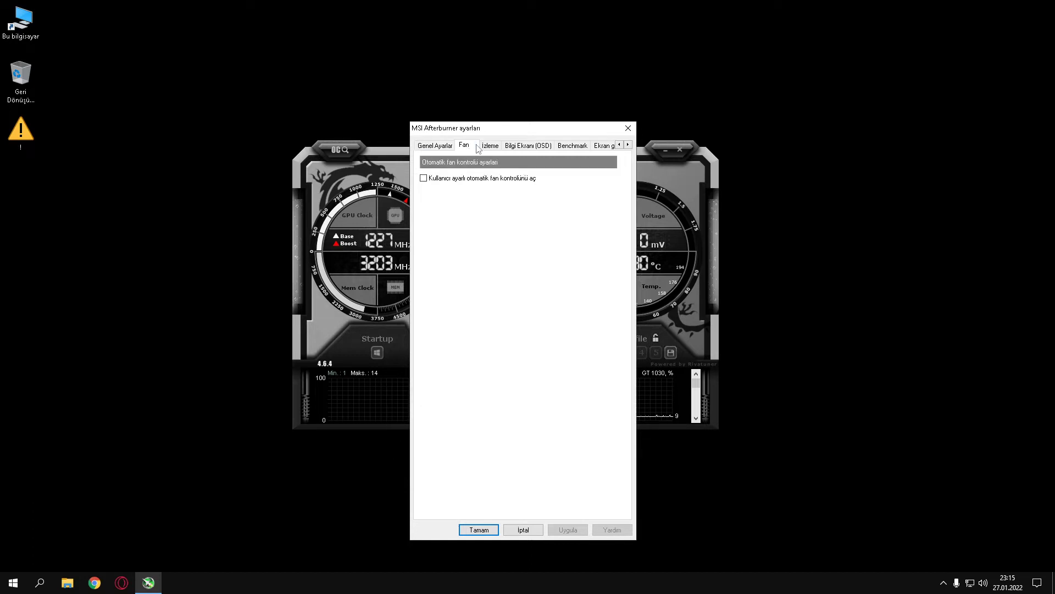
click(490, 146)
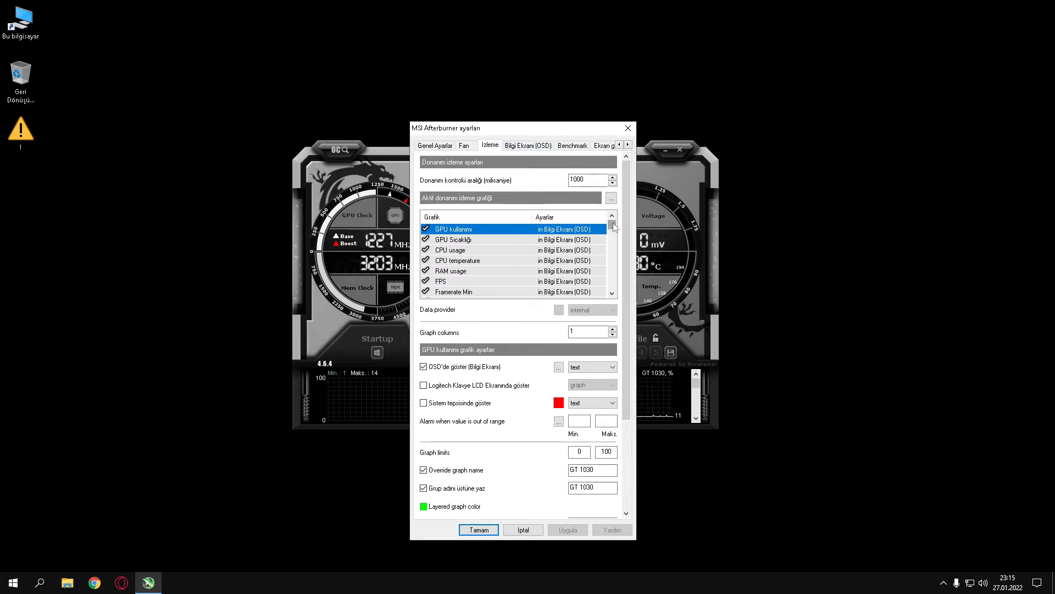
drag(614, 227, 615, 226)
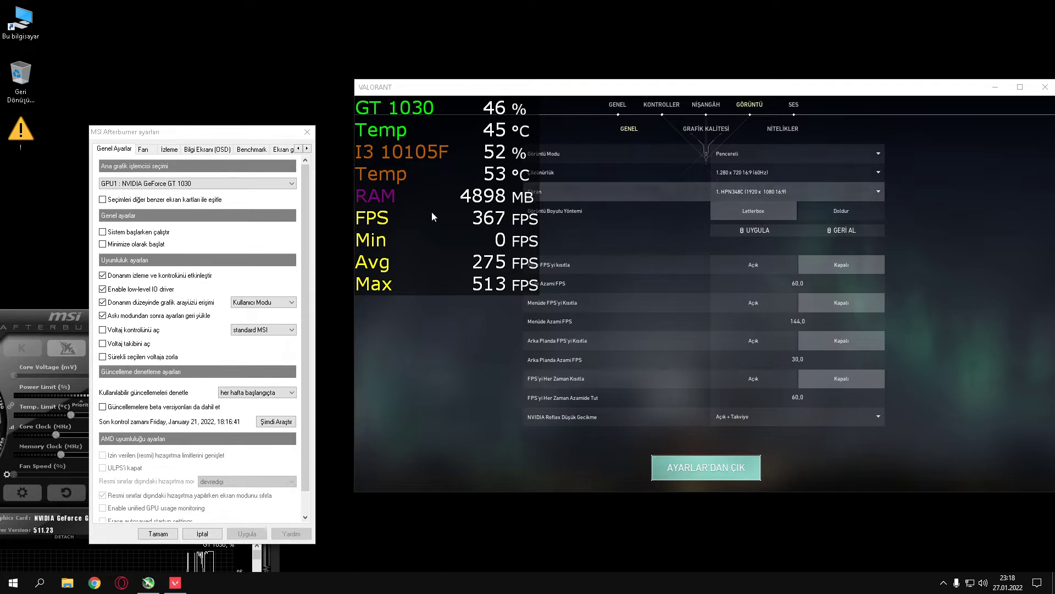
With the VALORANT overlay visible, review the list of active hardware monitoring graphs
click(172, 150)
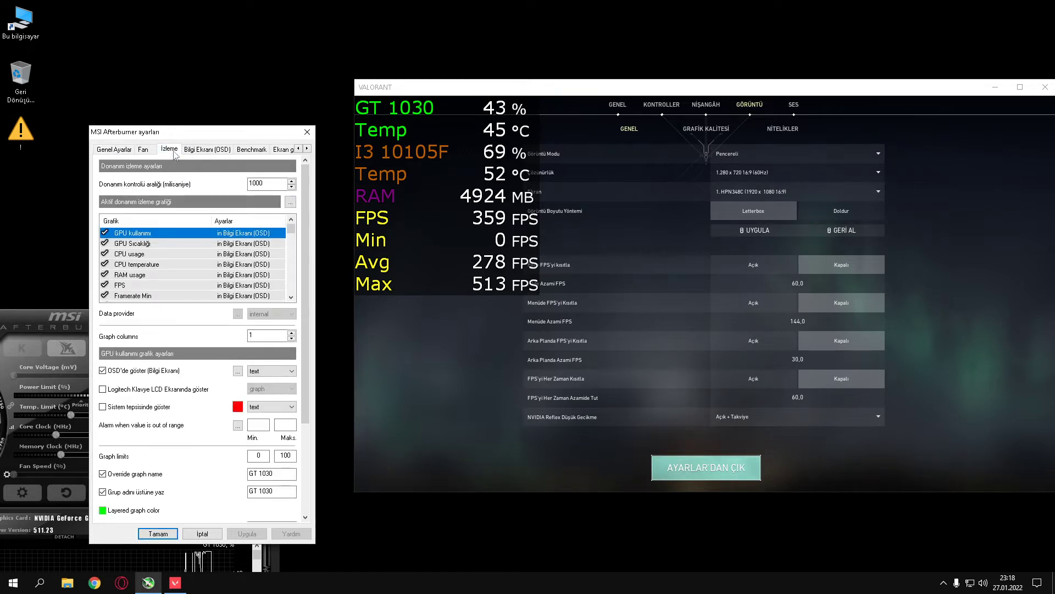
mouse_move(291, 228)
mouse_down()
mouse_move(291, 290)
mouse_move(297, 225)
mouse_up()
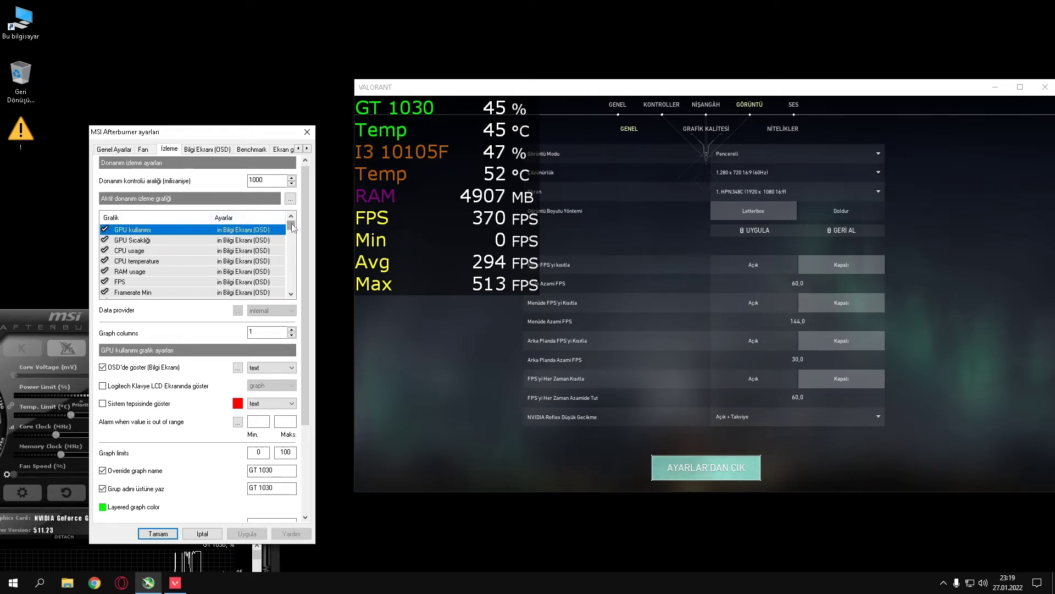
drag(292, 223, 292, 224)
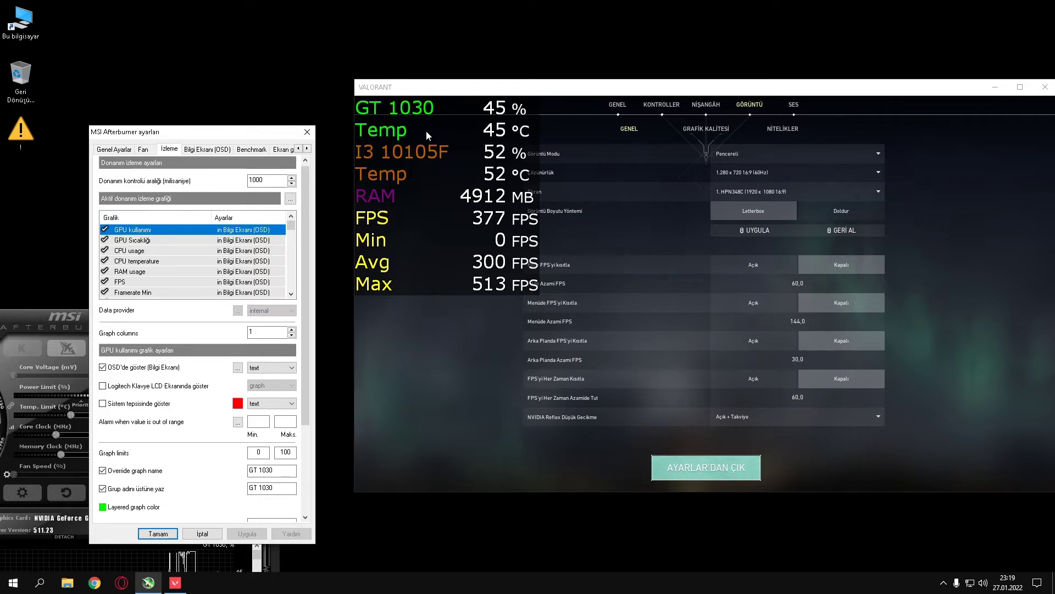
Move the GPU kullanımı graph below GPU Sıcaklığı, apply the order, and restore and apply the original order
drag(124, 233, 130, 254)
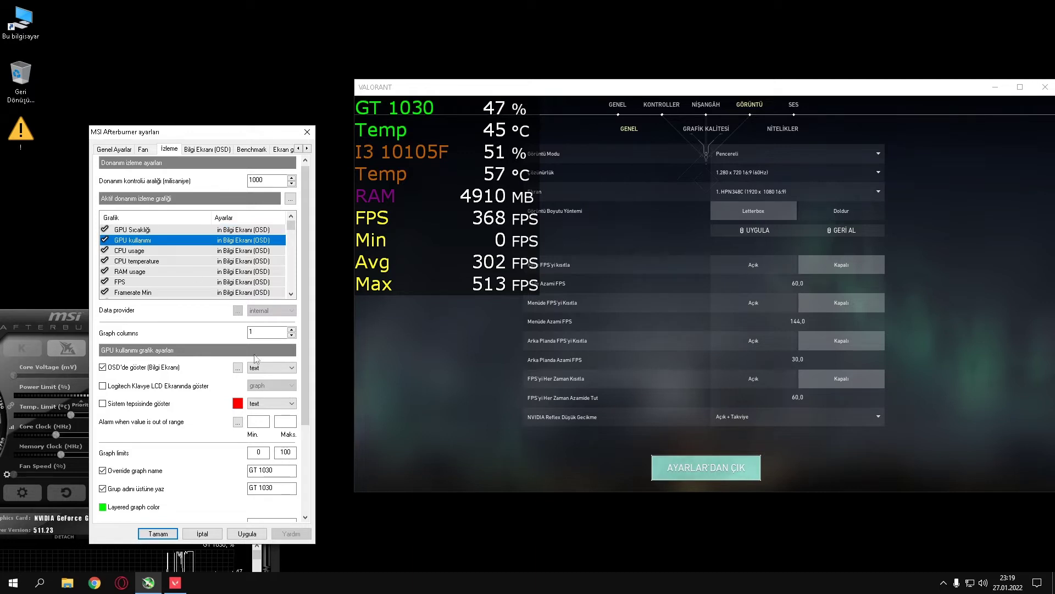
click(247, 534)
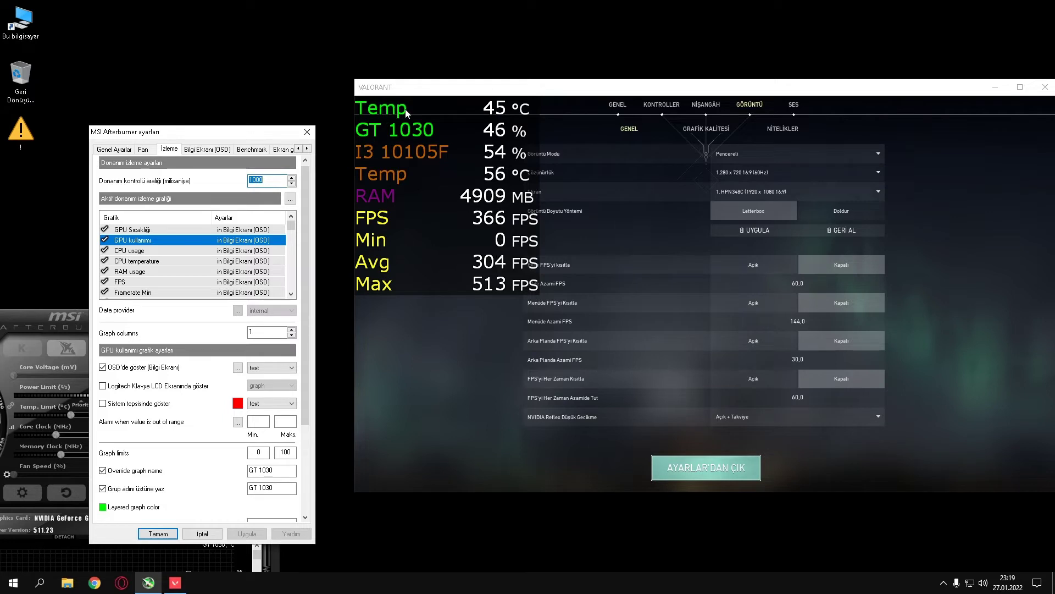
drag(147, 247, 145, 226)
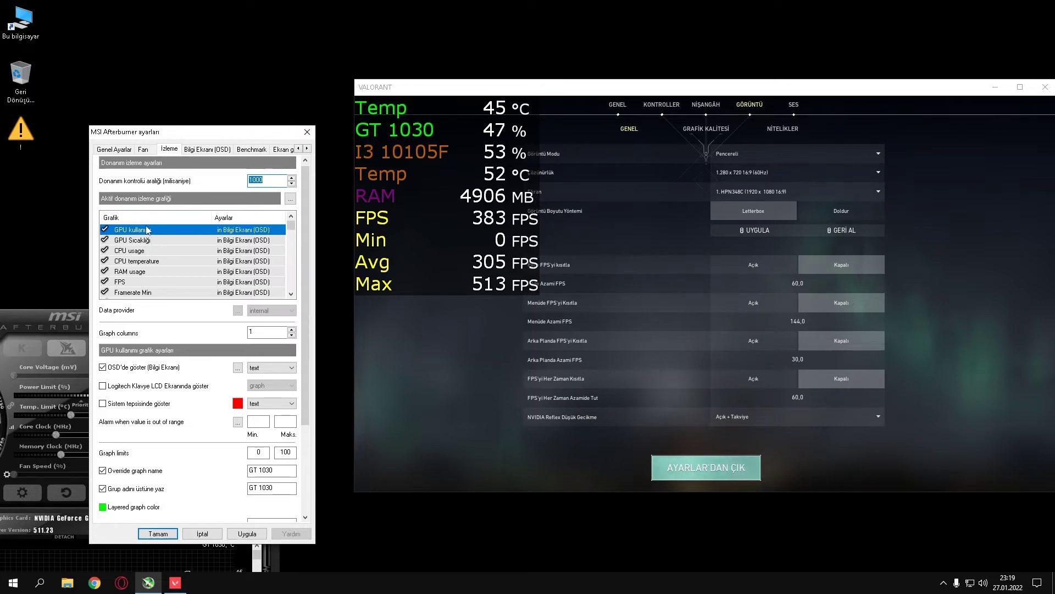
click(247, 534)
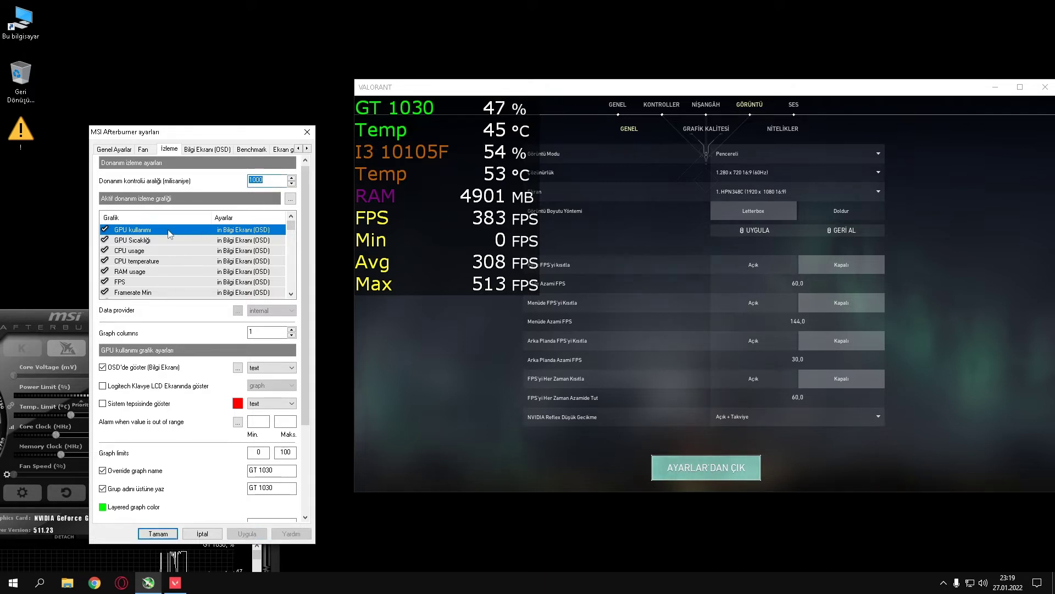
Disable the GPU kullanımı graph and apply the change to the overlay
click(105, 230)
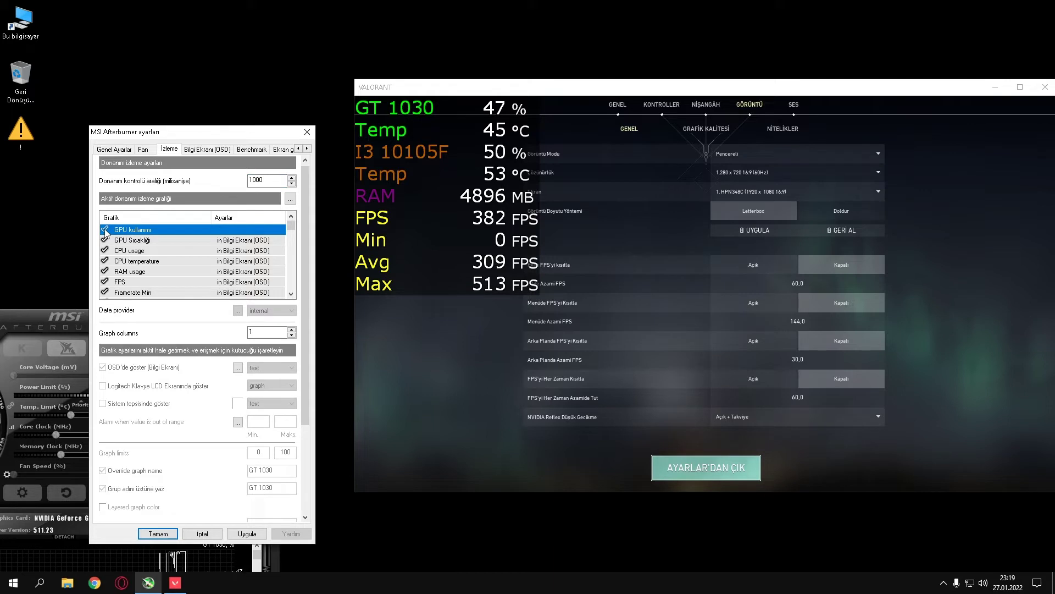
click(132, 240)
click(247, 534)
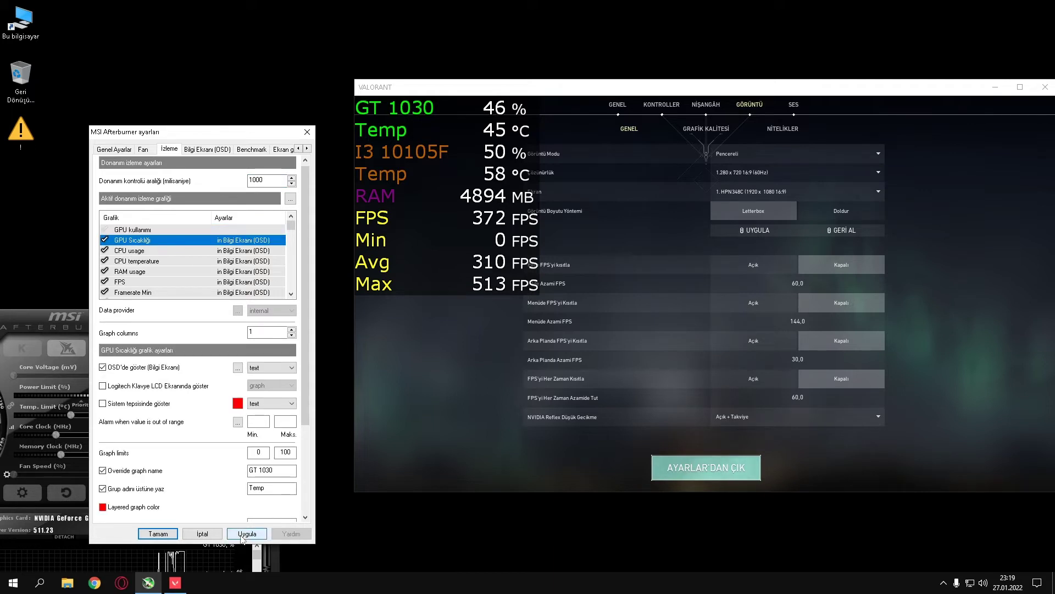
Re-enable the GPU kullanımı graph with its GT 1030 graph and group names and apply the change
click(105, 230)
click(188, 230)
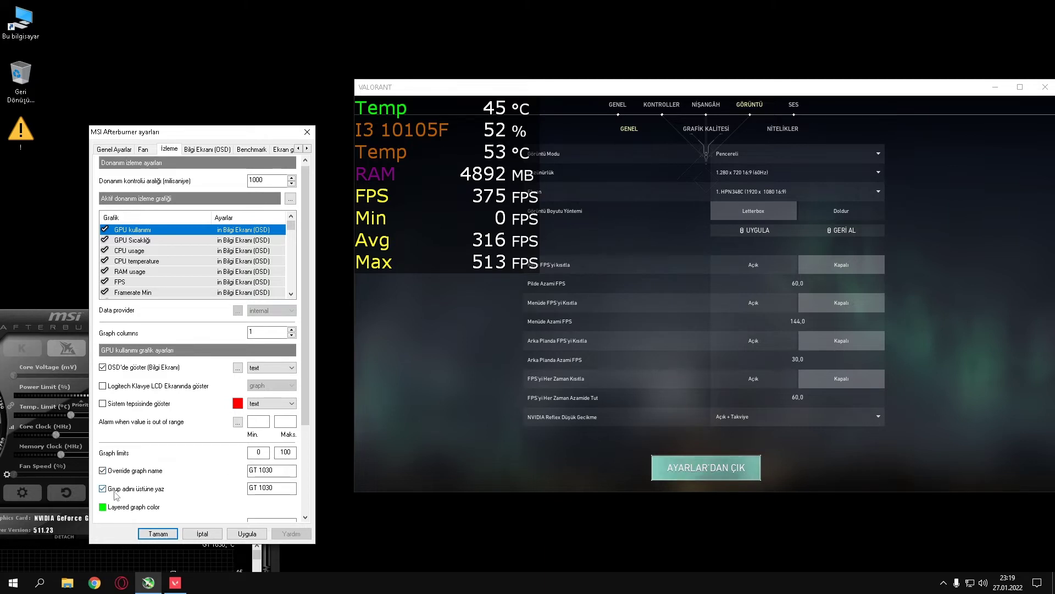
click(280, 486)
click(274, 470)
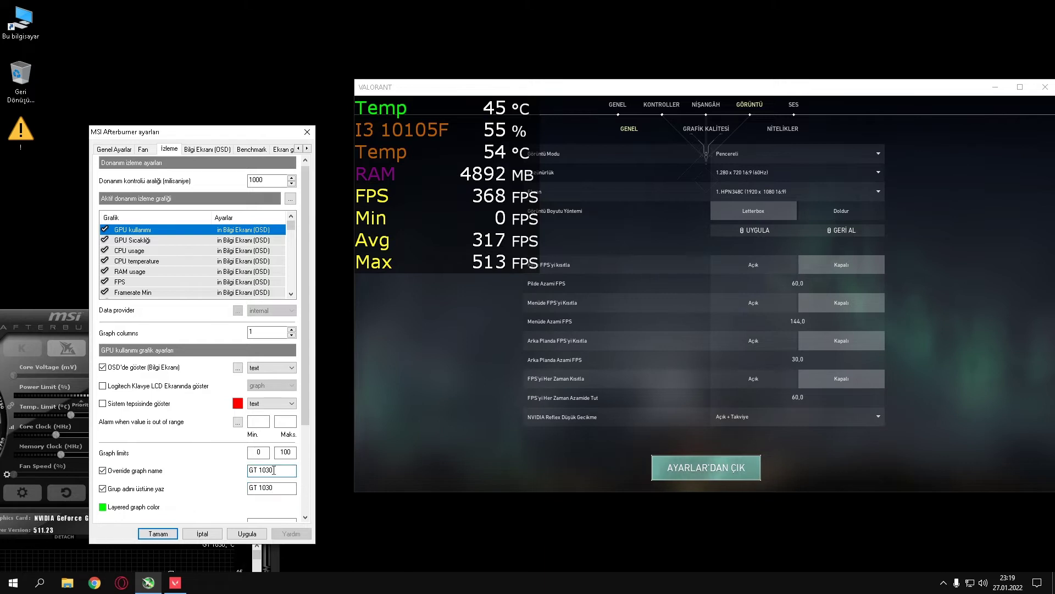
click(246, 533)
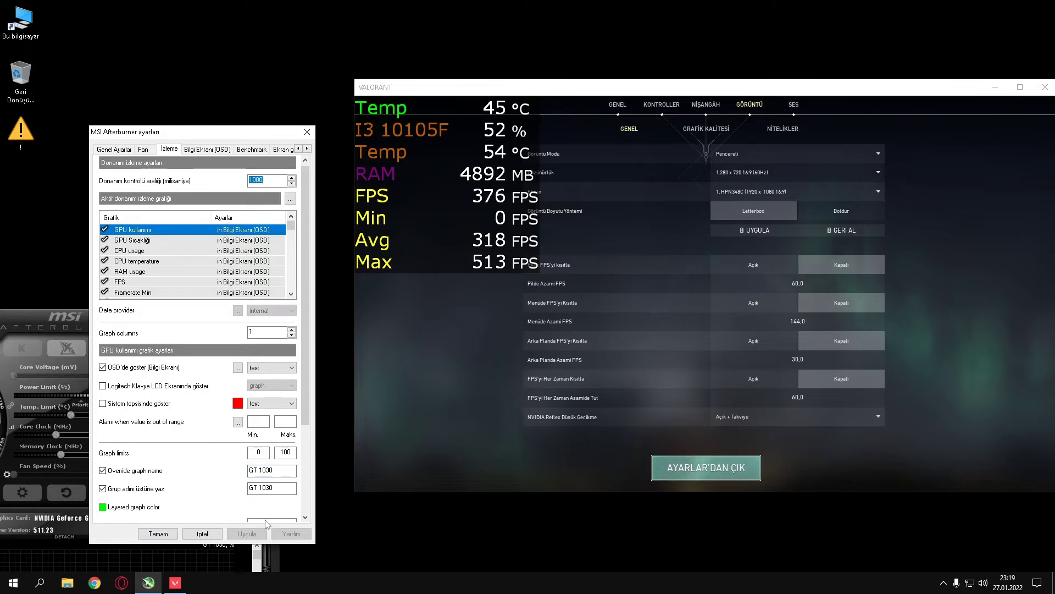
Examine the overriding graph name and group name of the GPU Sıcaklığı graph
click(141, 242)
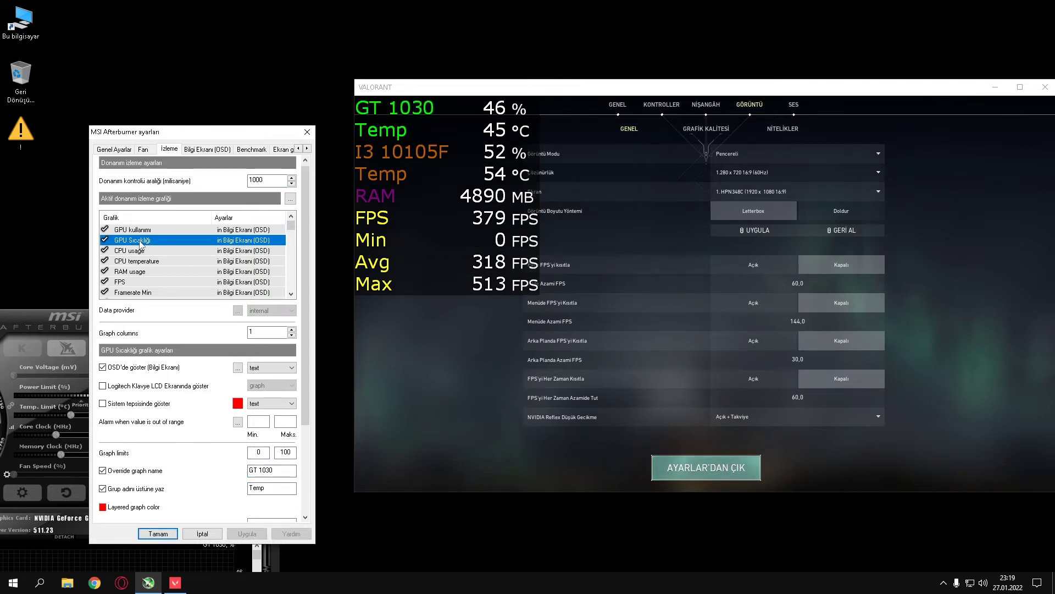
click(283, 470)
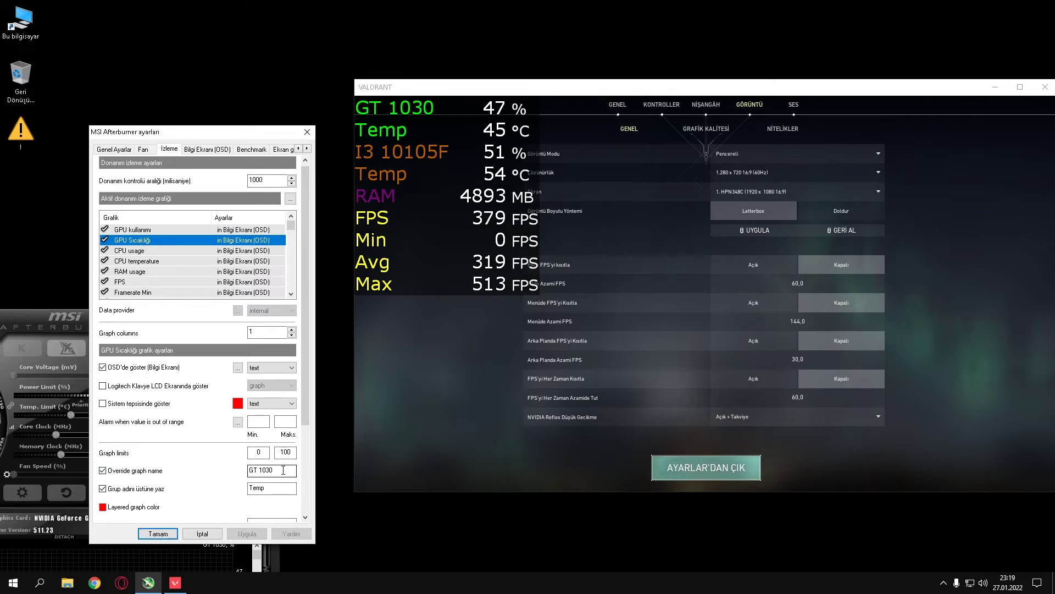
drag(283, 470, 238, 467)
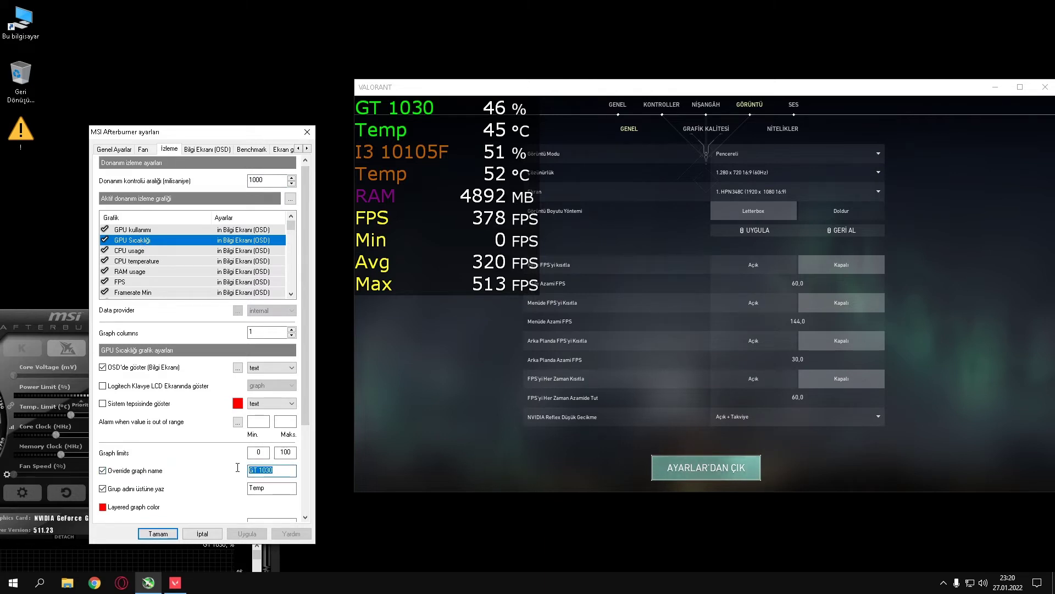
click(271, 470)
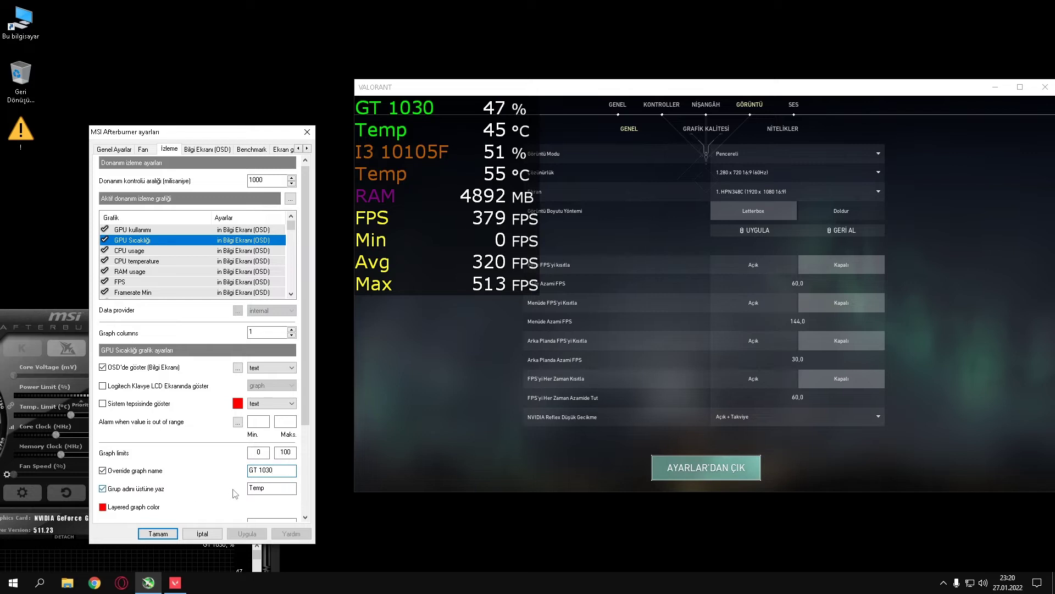
drag(273, 490, 245, 495)
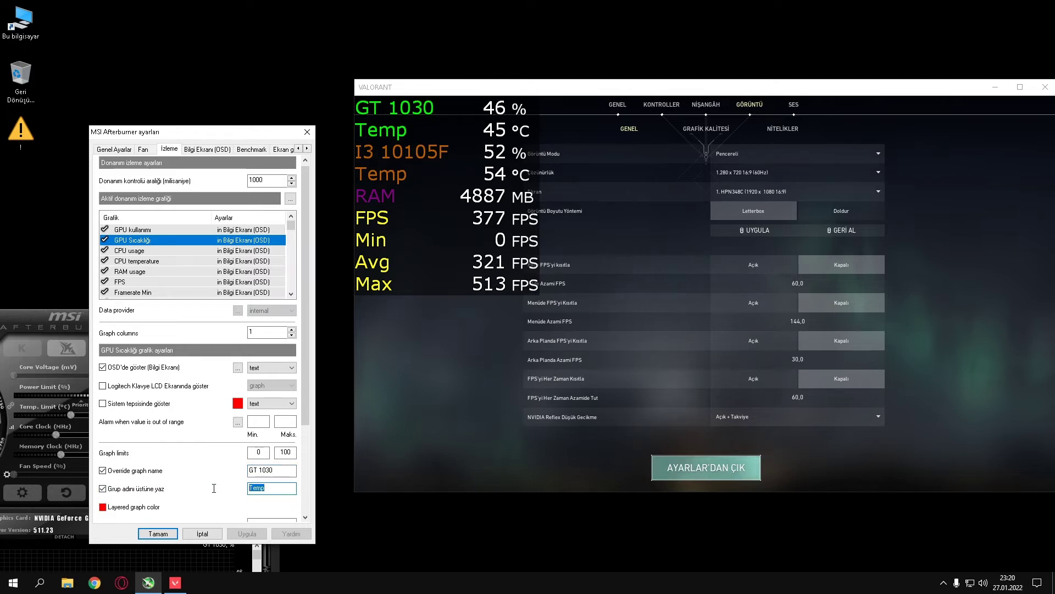
click(277, 488)
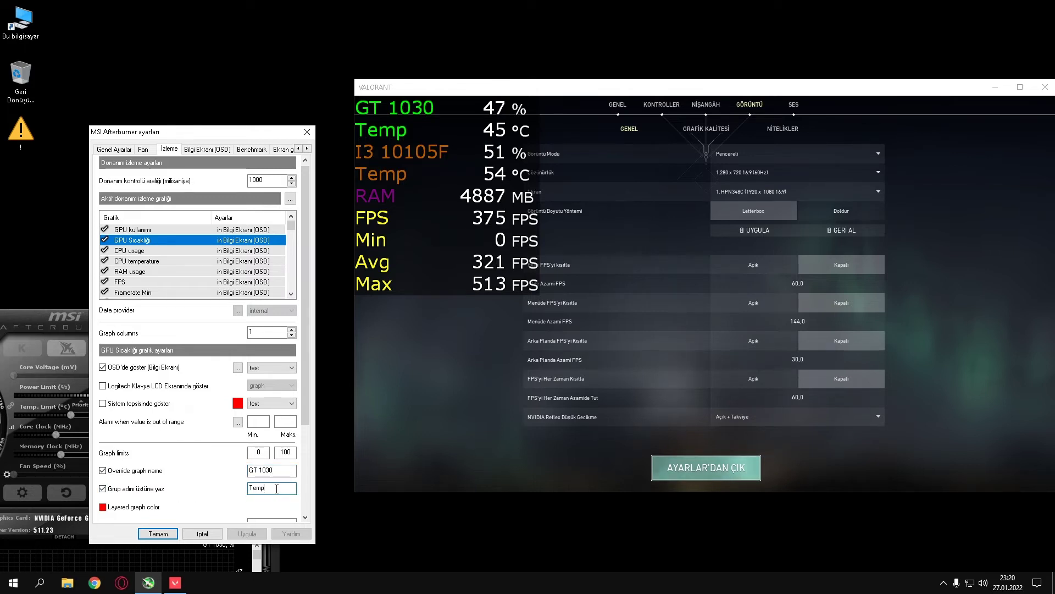
Examine the graph settings of CPU usage, CPU temperature, RAM usage, FPS and Framerate Min, including the group name and logging options
click(137, 250)
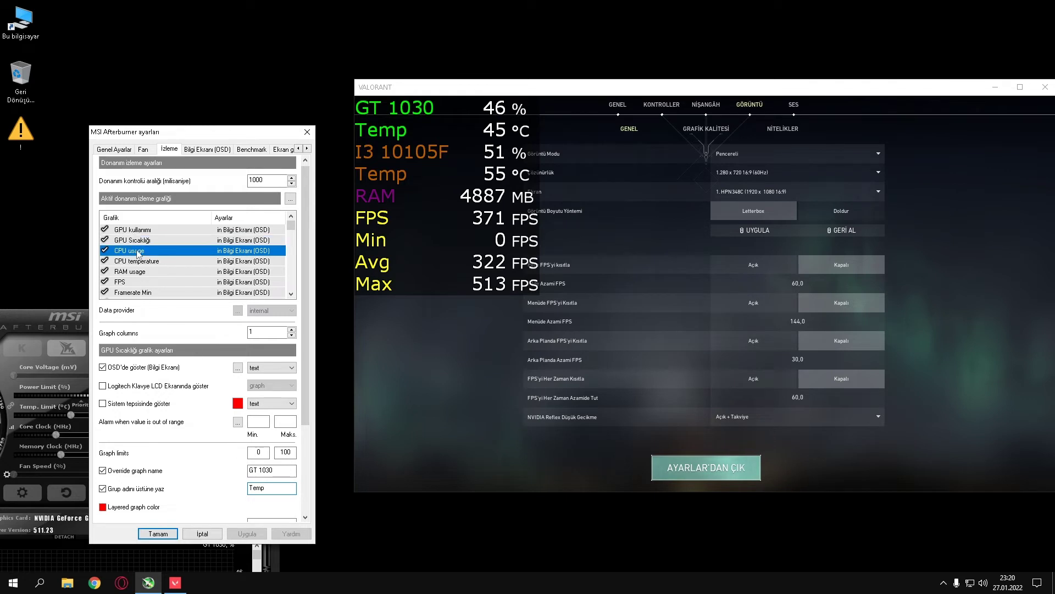
click(138, 260)
click(138, 271)
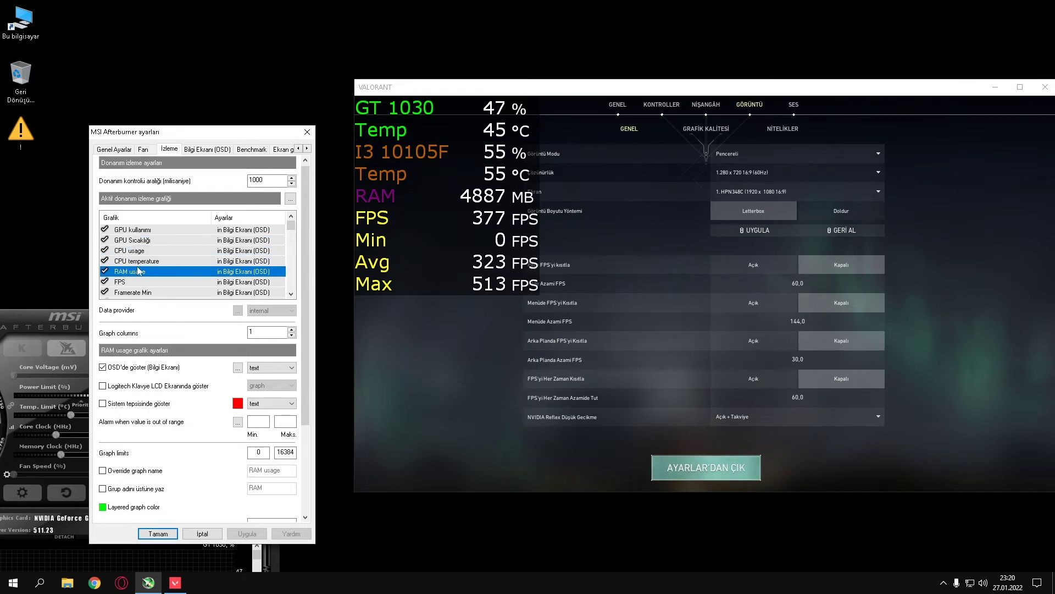
click(141, 282)
click(142, 292)
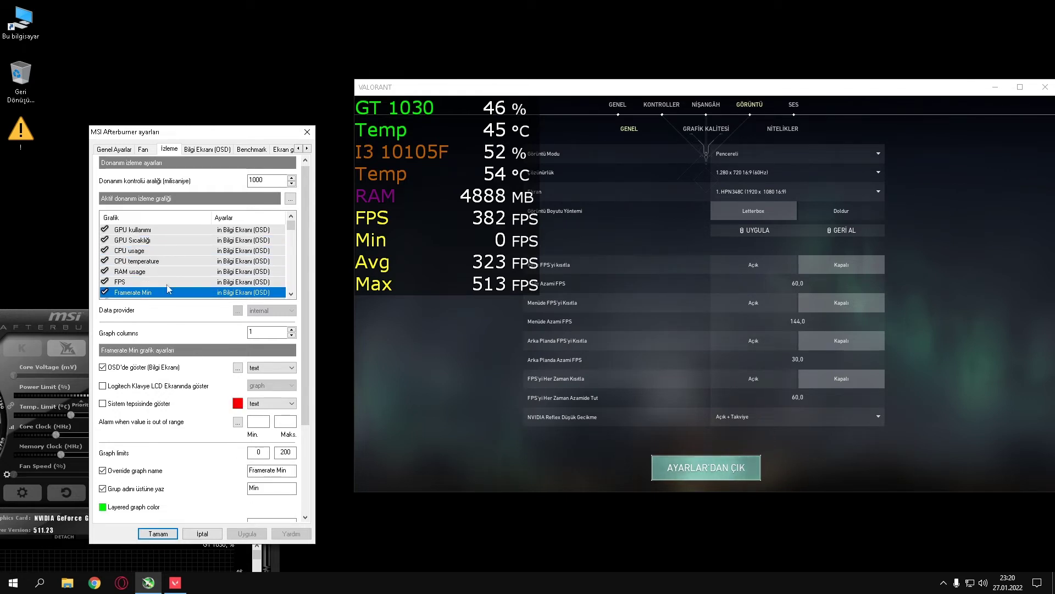
click(251, 489)
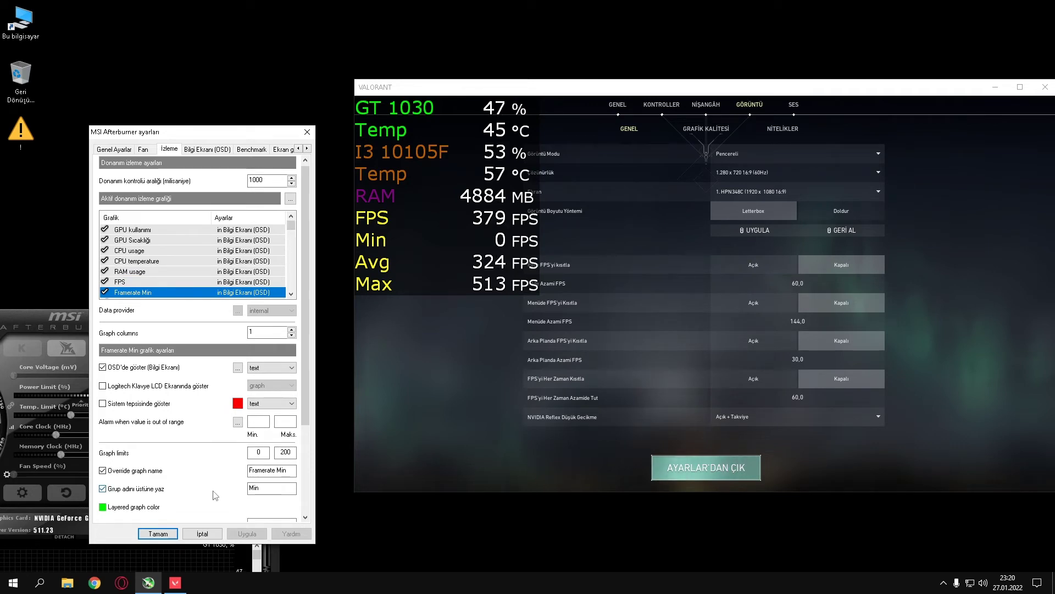
scroll(310, 289, down, 3)
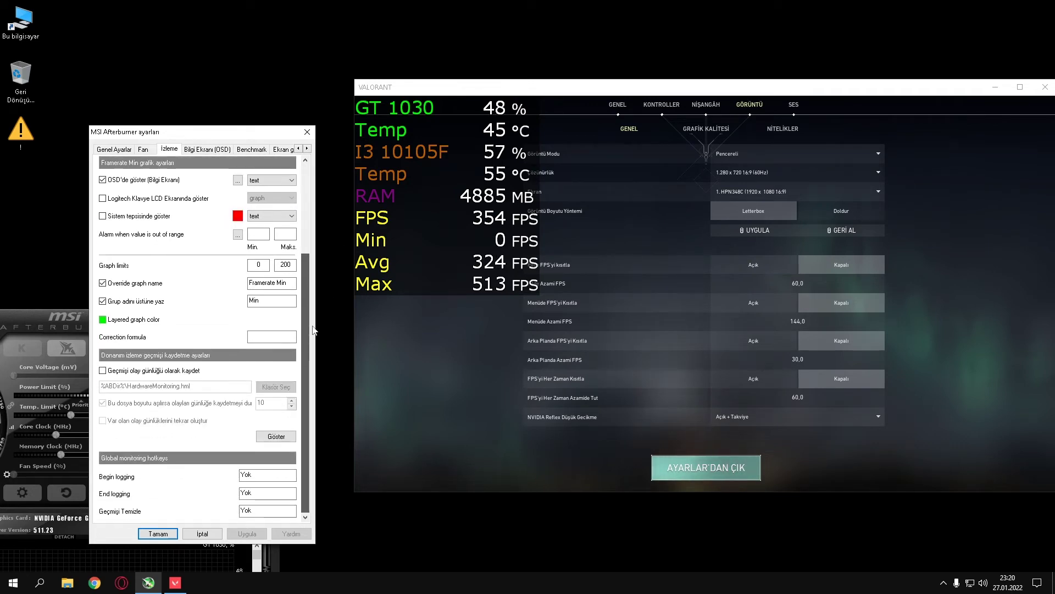
scroll(311, 290, up, 10)
Examine the hotkeys for the on-screen display, benchmark recording and screenshot capture, along with the benchmark file and screenshot format options
click(197, 150)
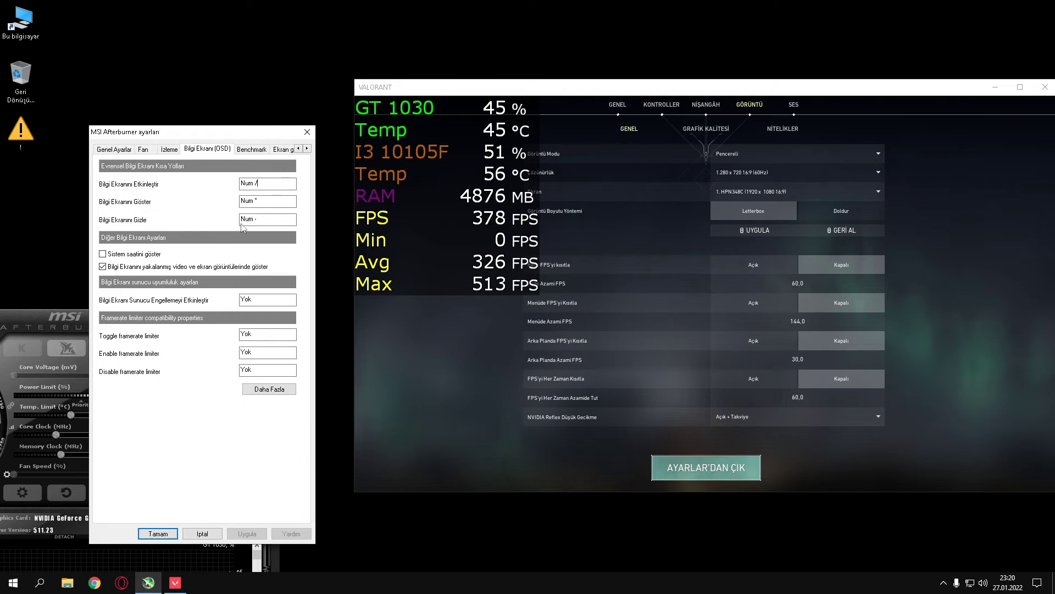
key(BackSpace)
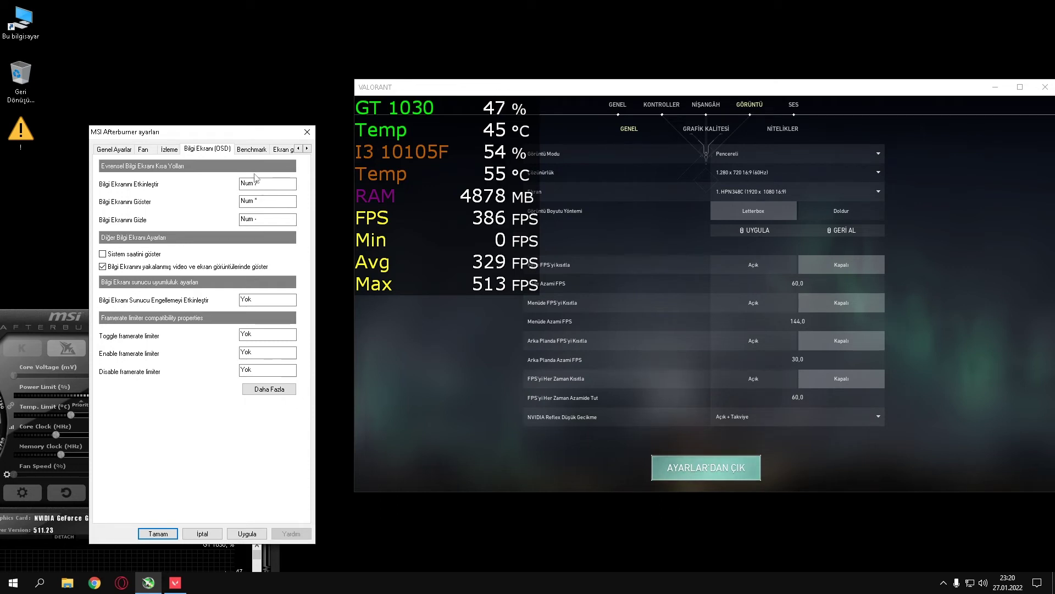
click(255, 155)
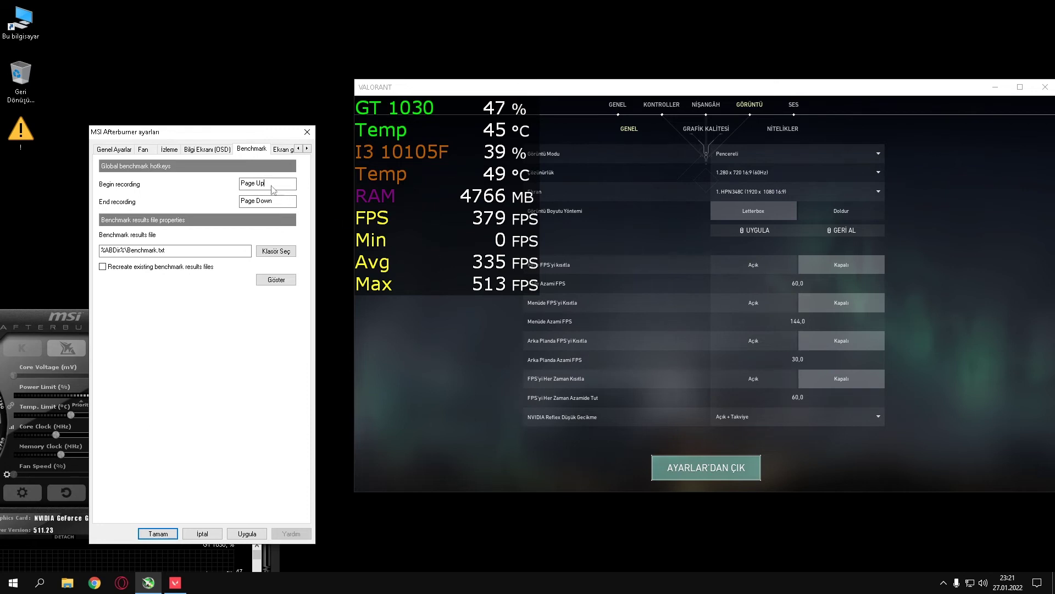
click(287, 150)
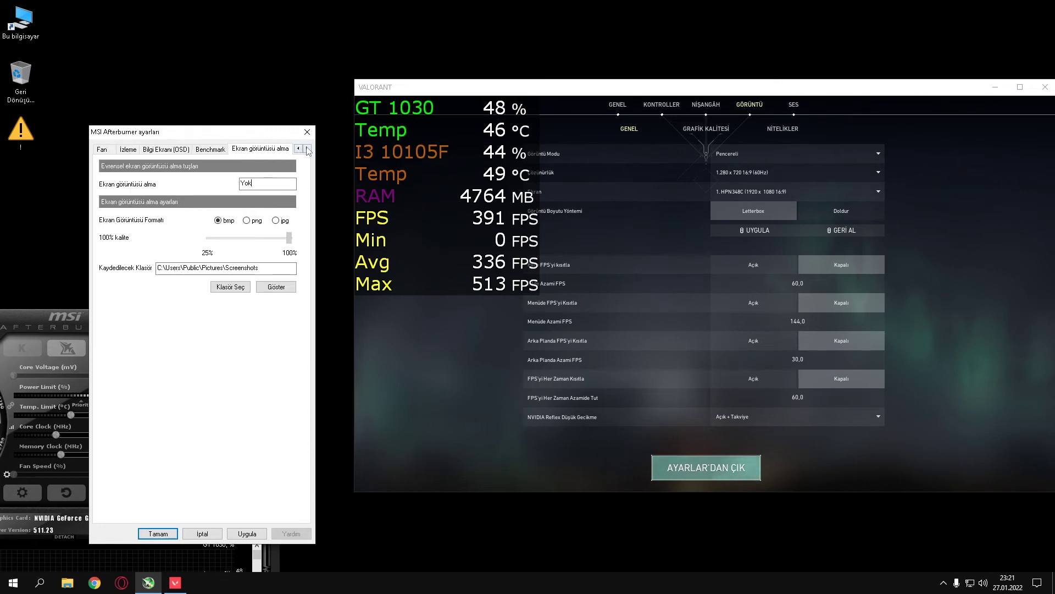
click(308, 149)
click(308, 149)
click(307, 149)
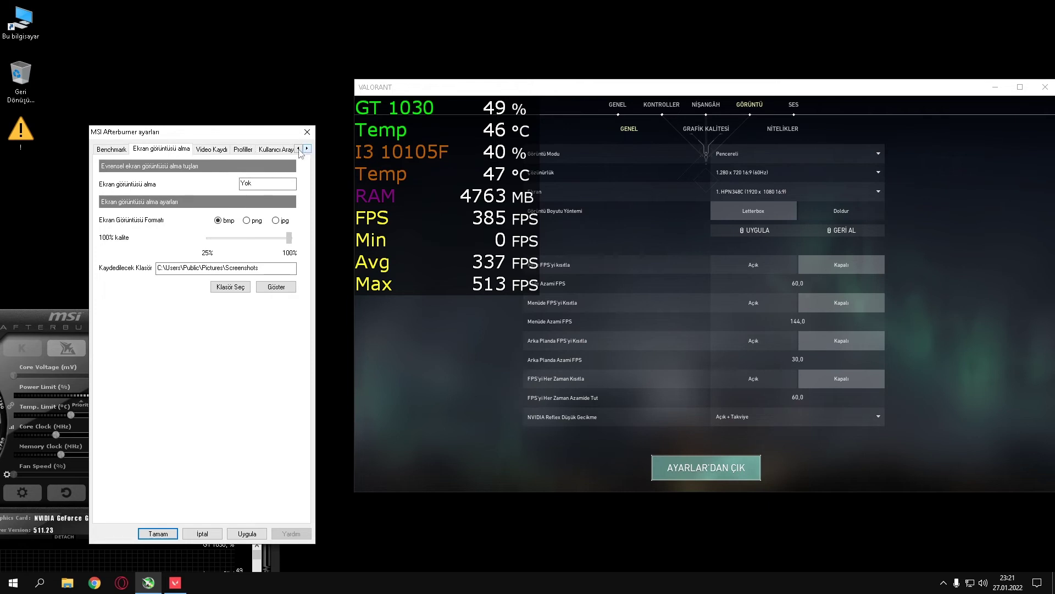
Examine the video capture hotkeys and the available capture modes, video formats and container formats
click(206, 151)
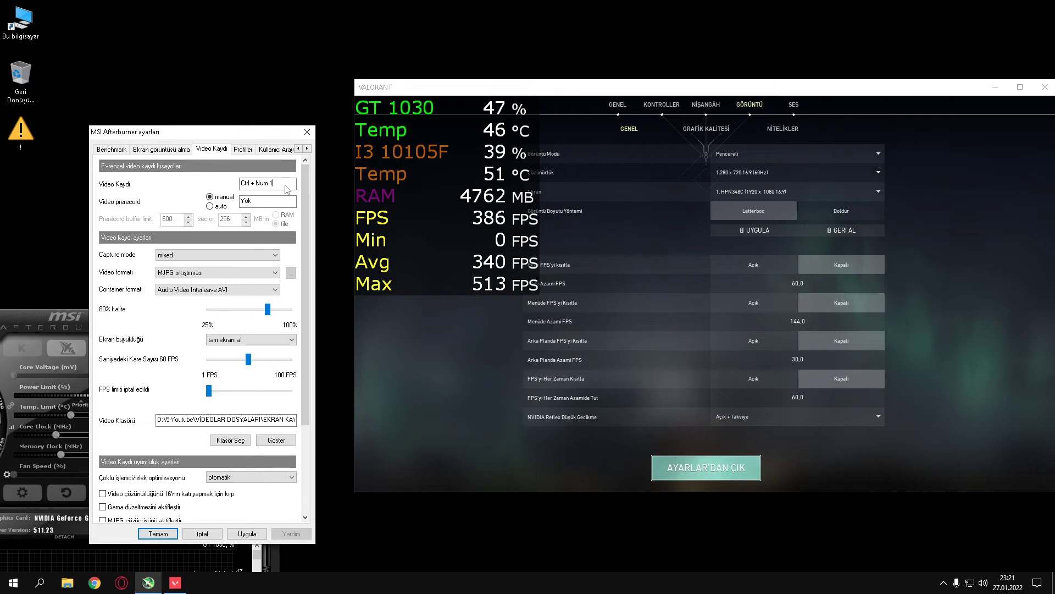
click(210, 198)
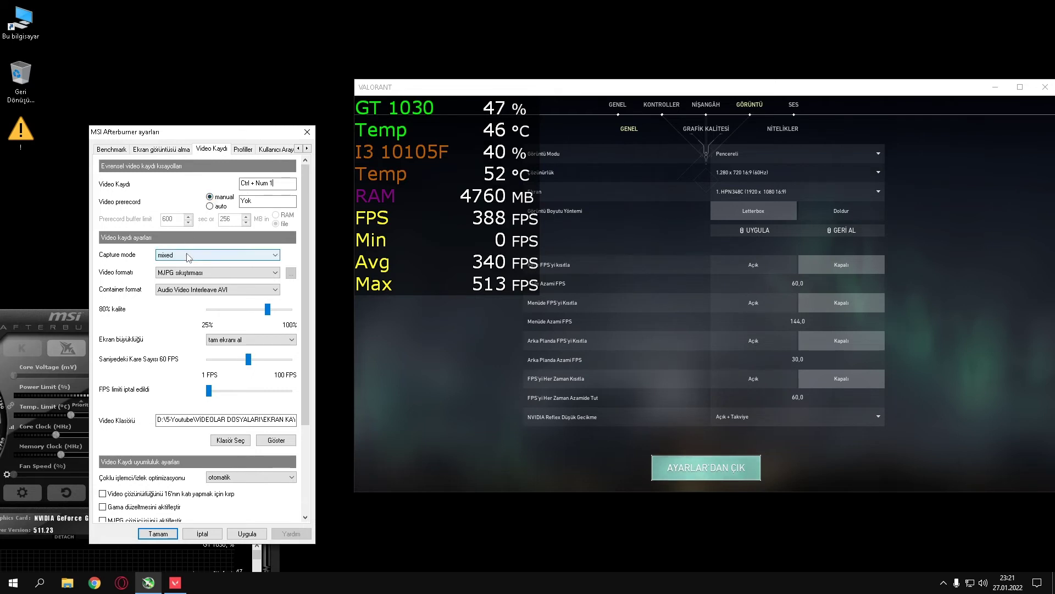
click(189, 256)
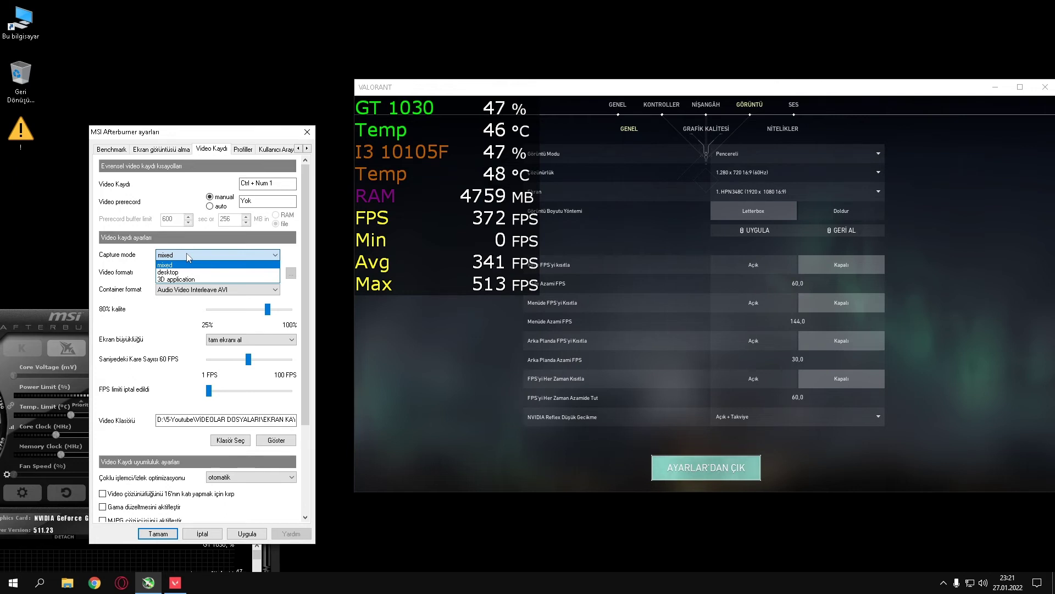
click(189, 256)
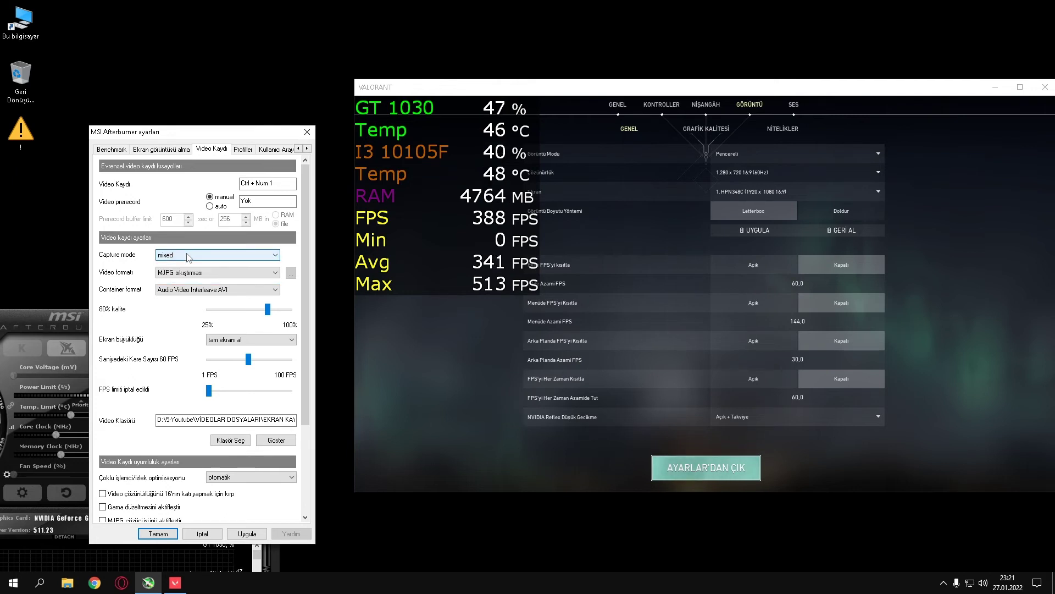
click(189, 273)
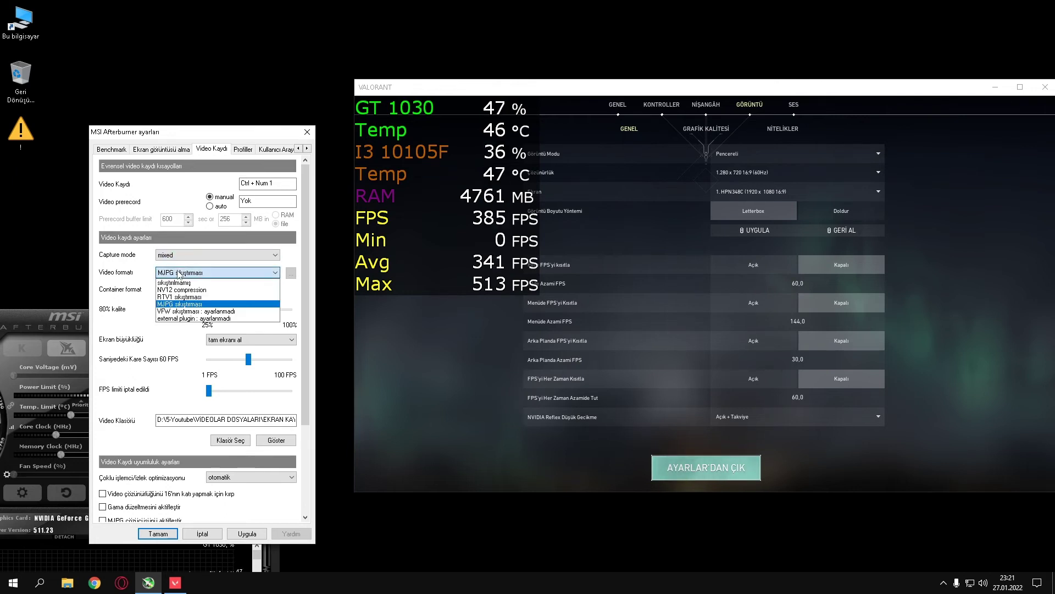
click(213, 273)
click(210, 290)
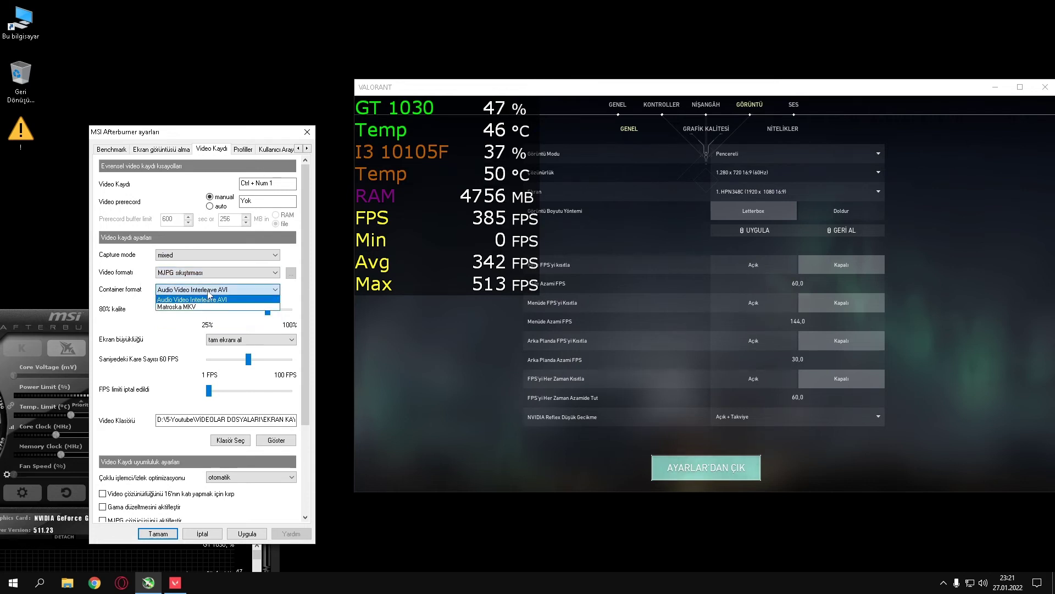
click(205, 291)
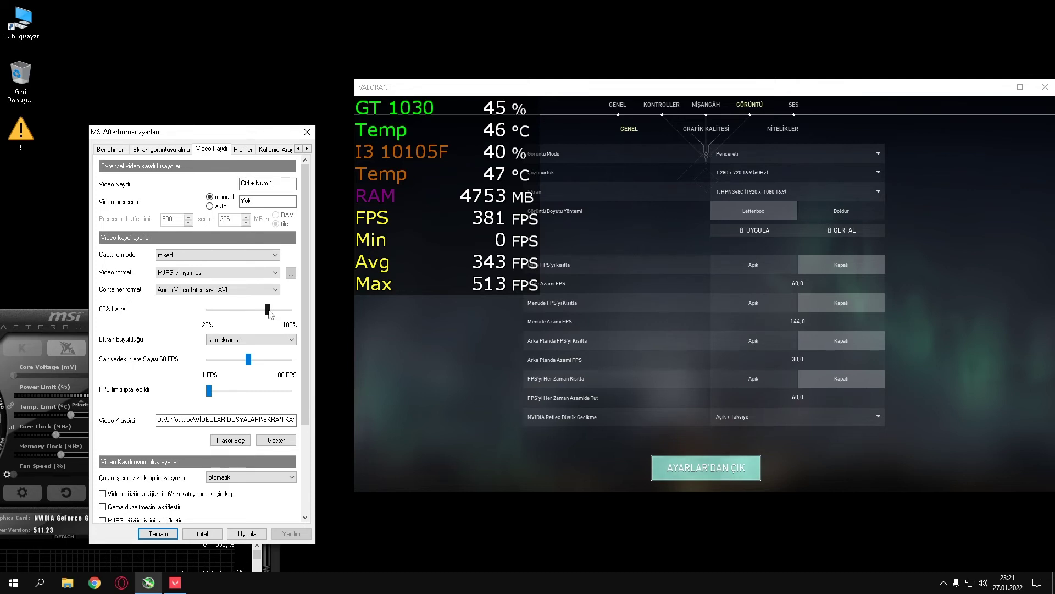
Examine the remaining video capture settings, including frame rate, video folder, compatibility options and audio sources
drag(306, 239, 306, 290)
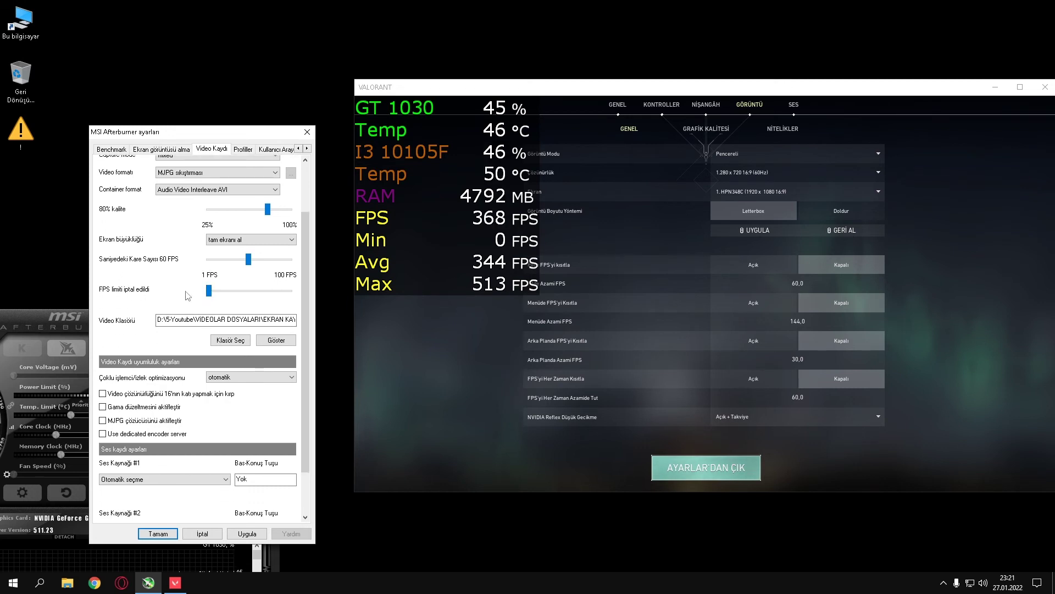
drag(303, 283, 304, 319)
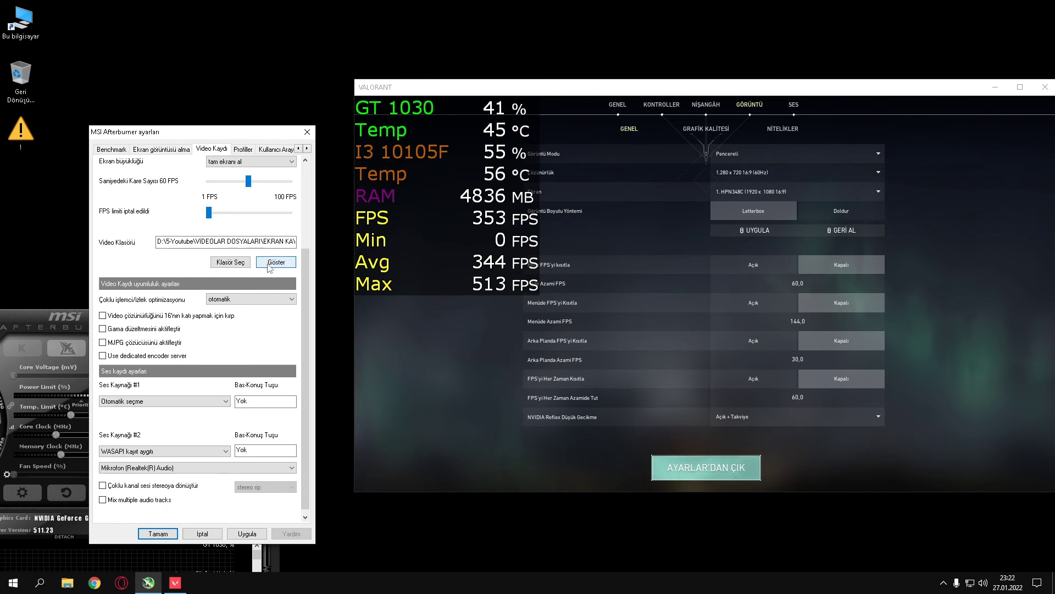
drag(303, 280, 306, 286)
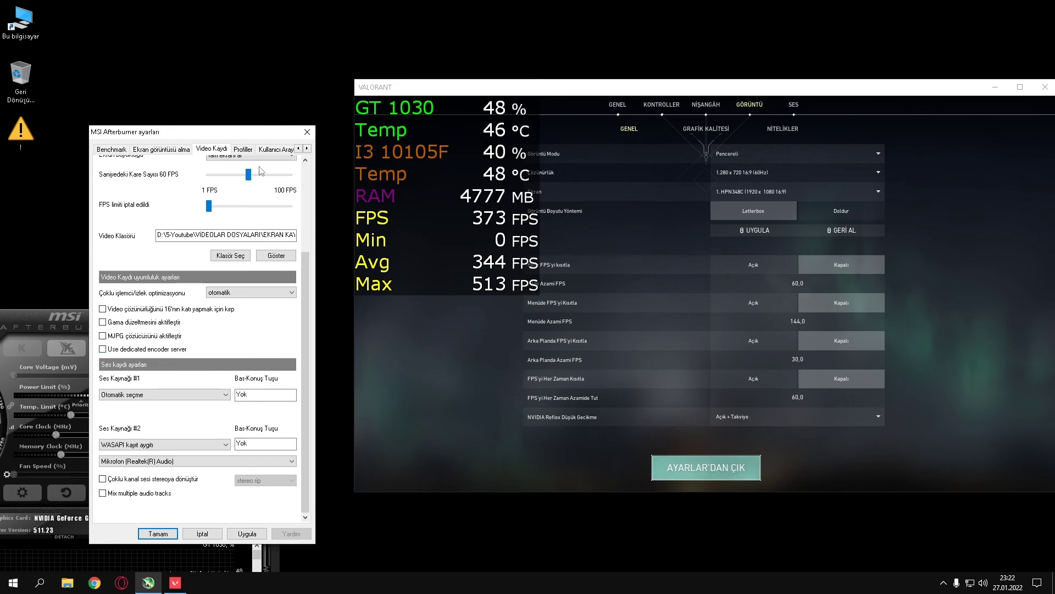
Preview the MSI Cyborg Red, MSI Cyborg White and MSI Mystic skins by Drerex Design in the user interface settings
click(245, 151)
click(277, 154)
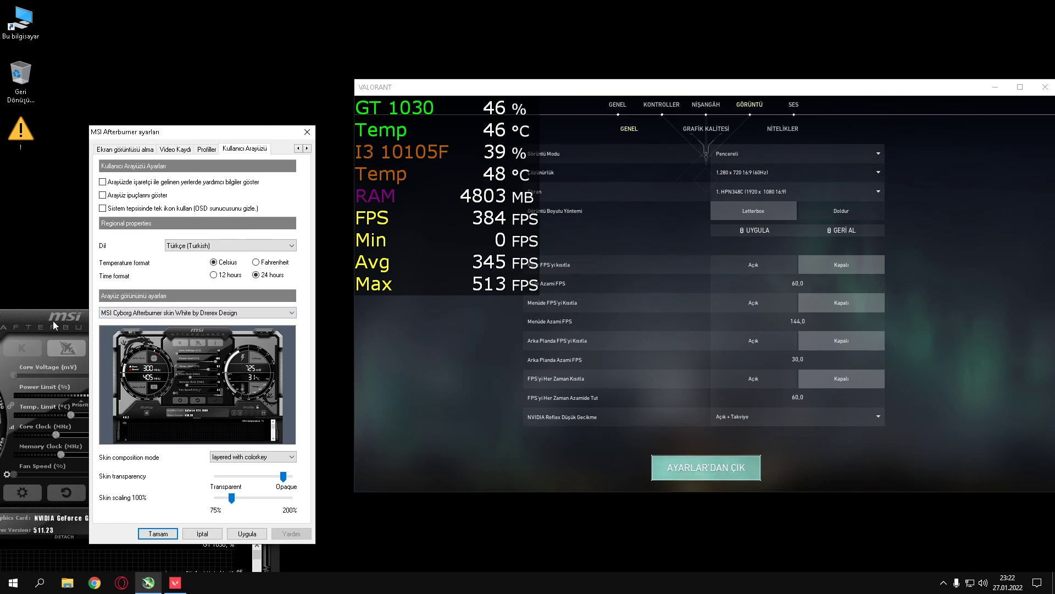
click(234, 312)
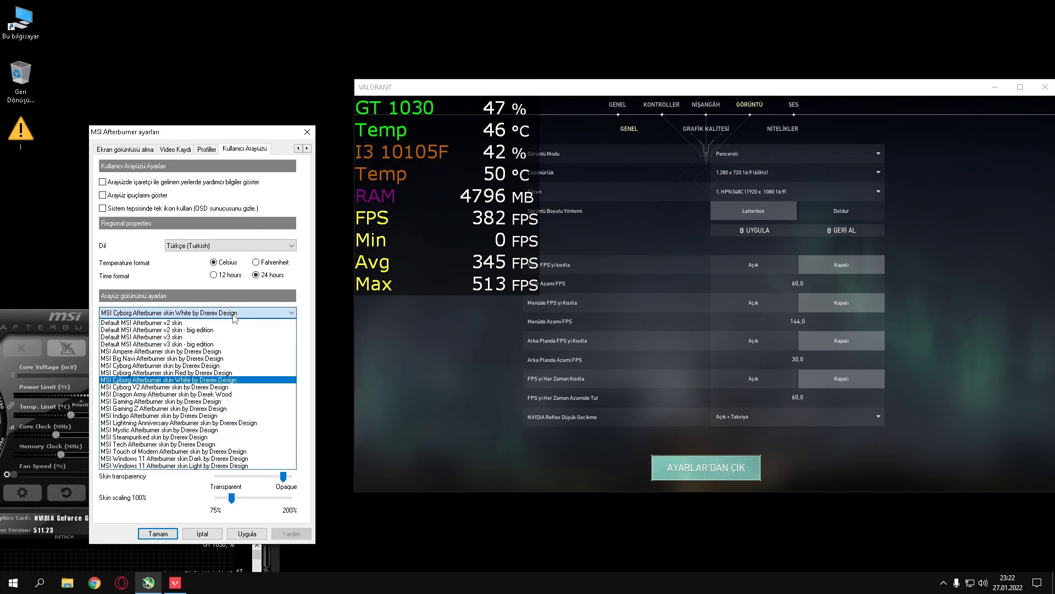
click(202, 373)
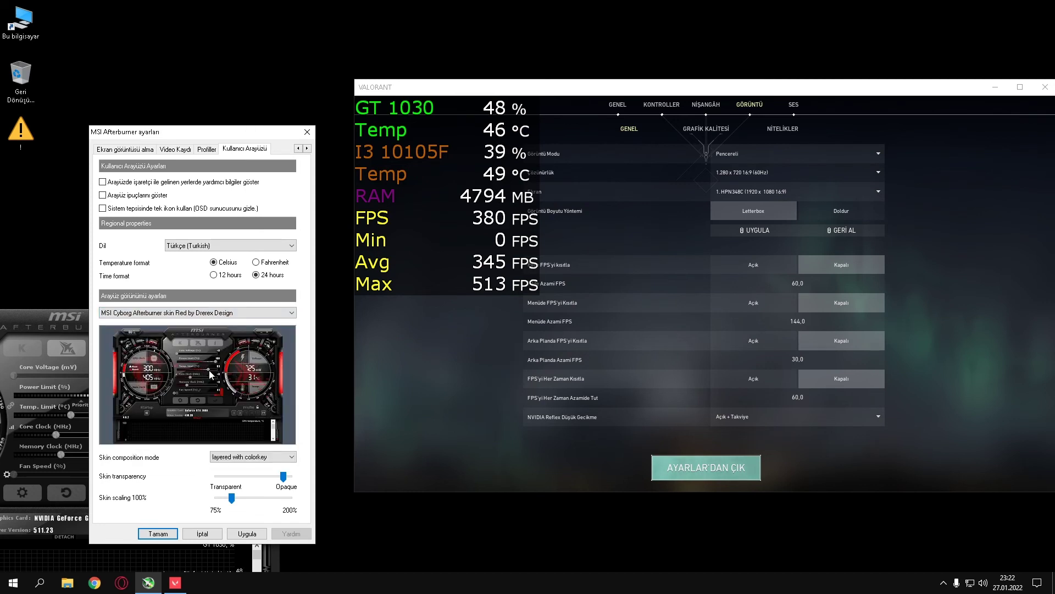
click(247, 317)
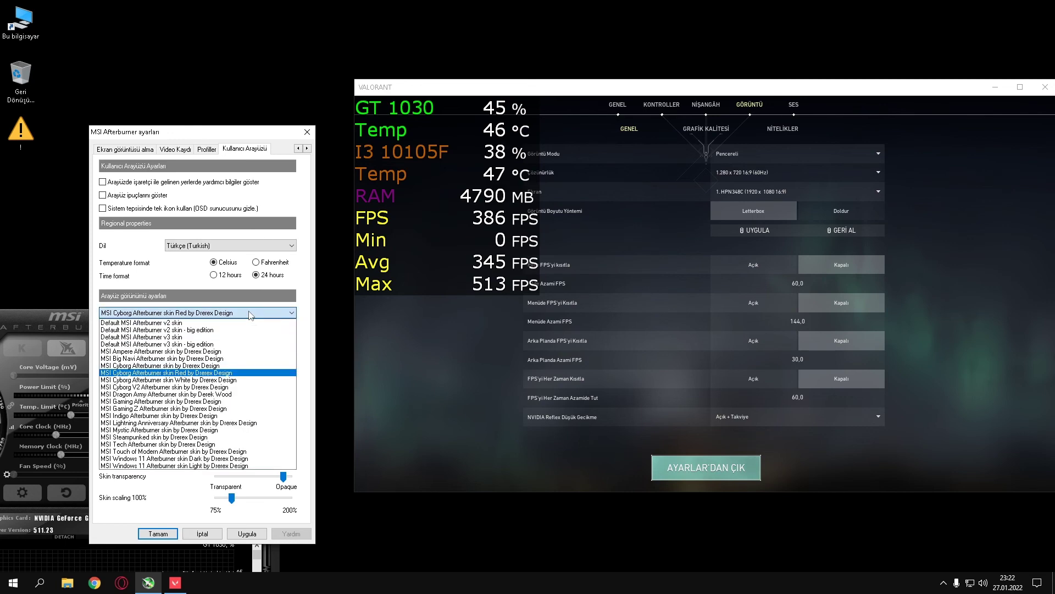
click(214, 369)
click(220, 313)
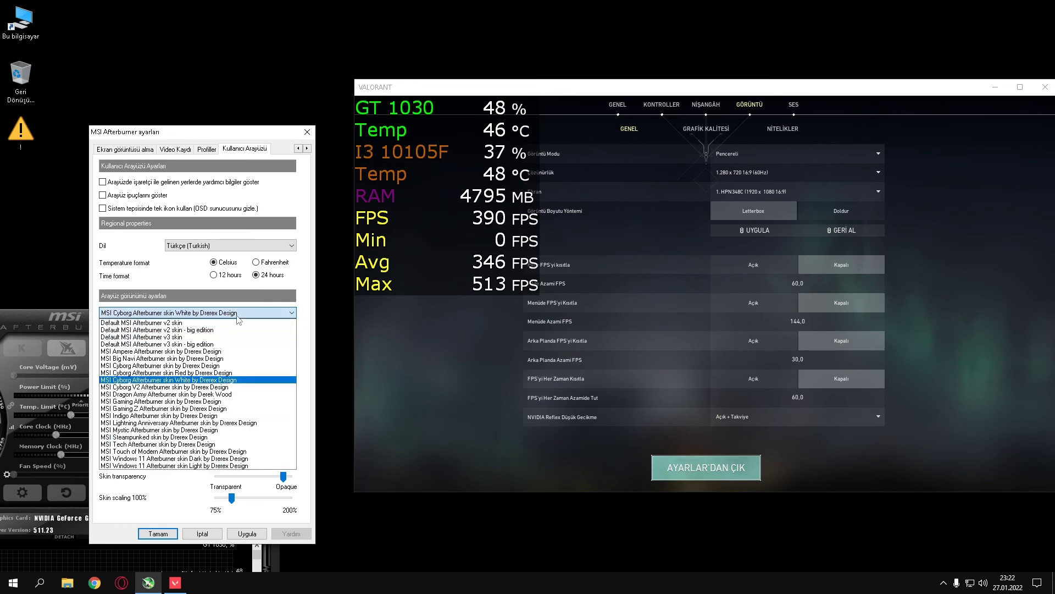
click(225, 408)
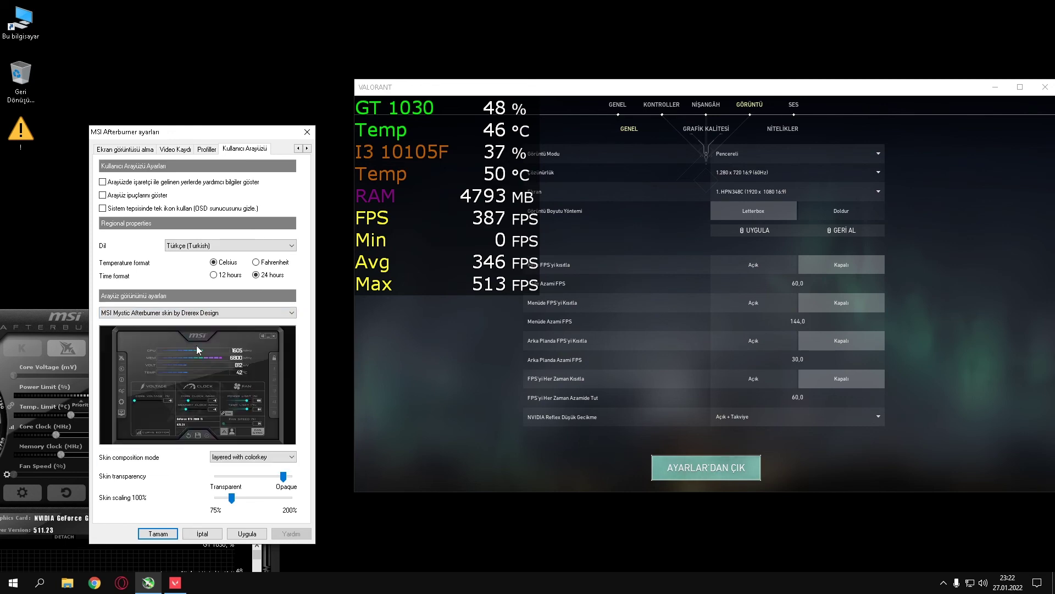
Apply the MSI Cyborg Afterburner skin White by Drerex Design, close the settings and move the Afterburner window fully into view
click(220, 312)
click(216, 386)
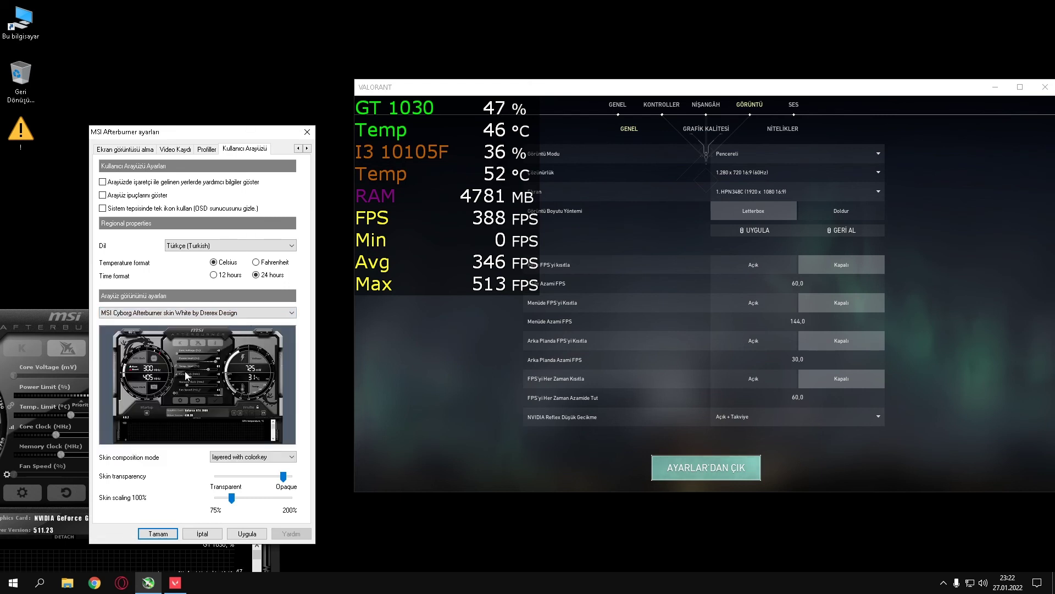
click(231, 532)
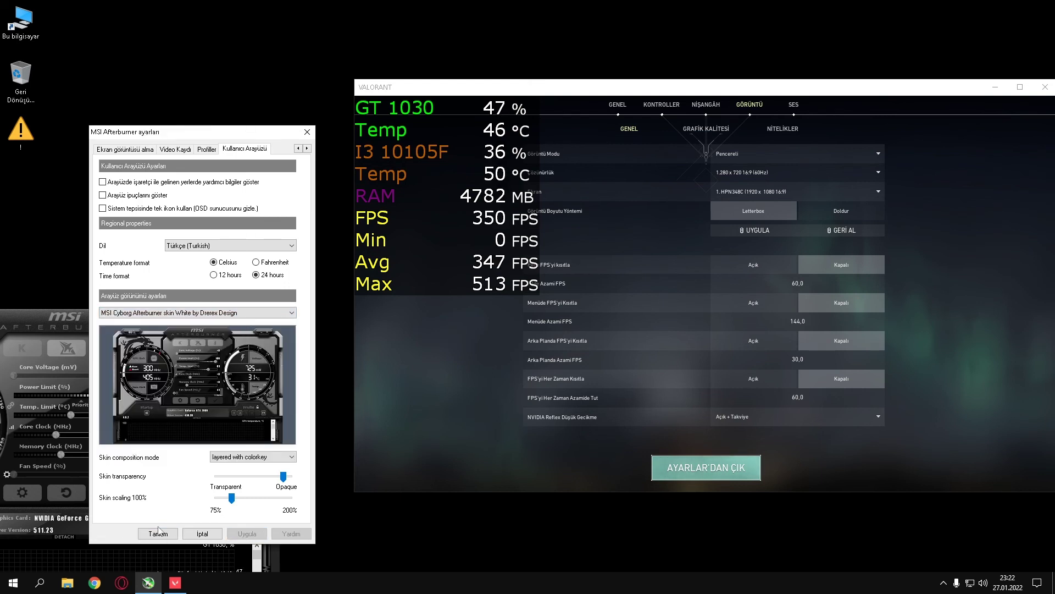
click(161, 532)
drag(75, 319, 297, 201)
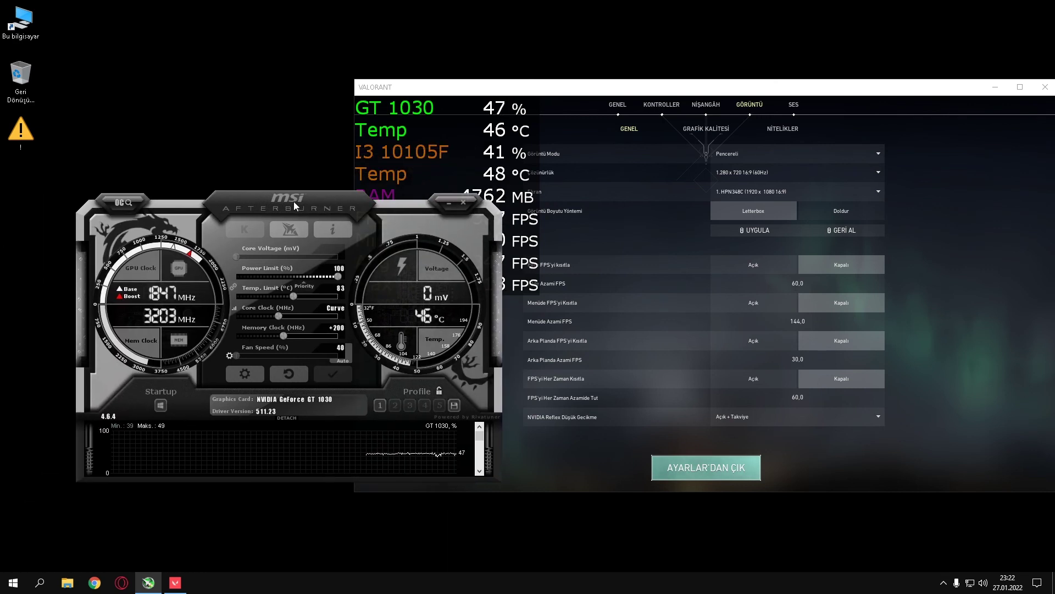